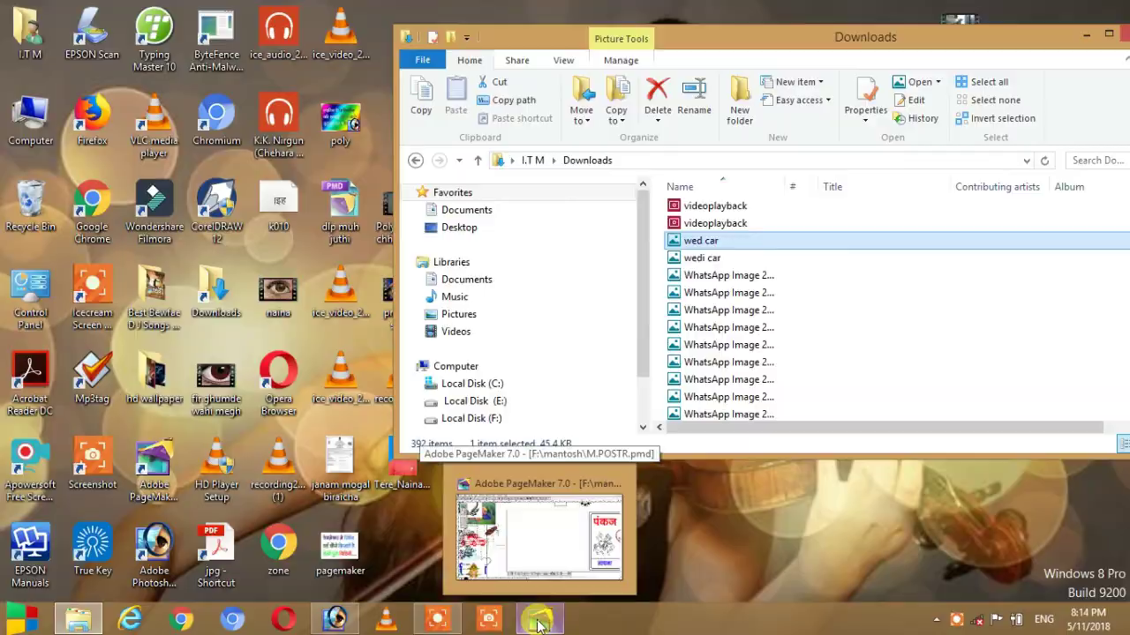
Bring the M.POSTR.pmd PageMaker poster window to the front from the taskbar.
{"action": "left_click", "coordinate": [538, 623]}
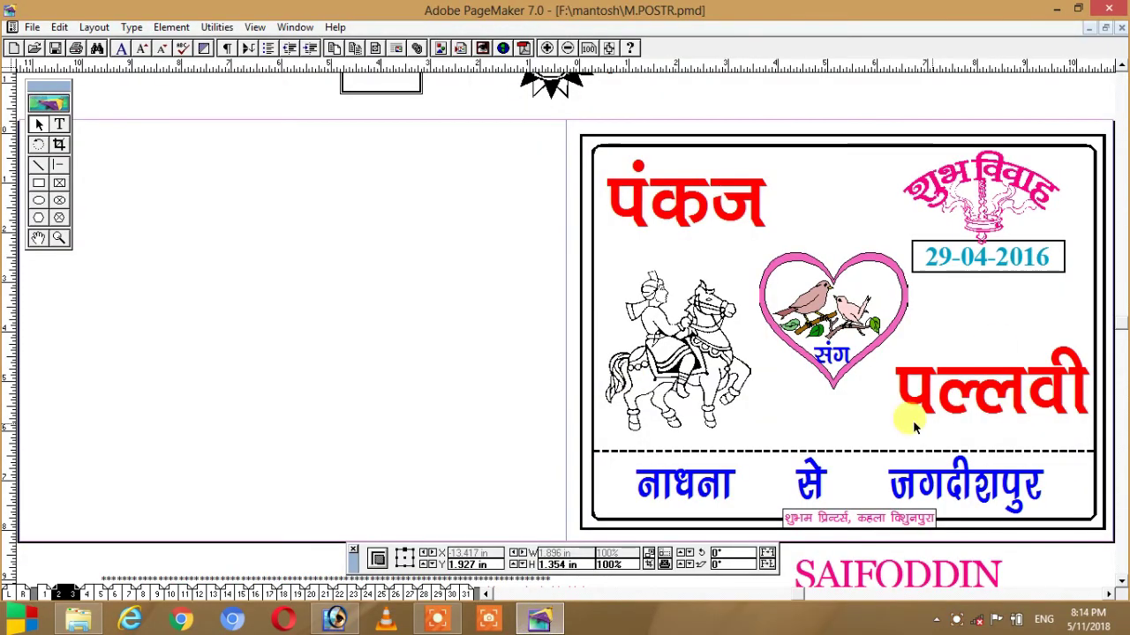
Pan and zoom in to look over the finished पंकज poster.
{"action": "left_click_drag", "start_coordinate": [860, 363], "coordinate": [635, 362]}
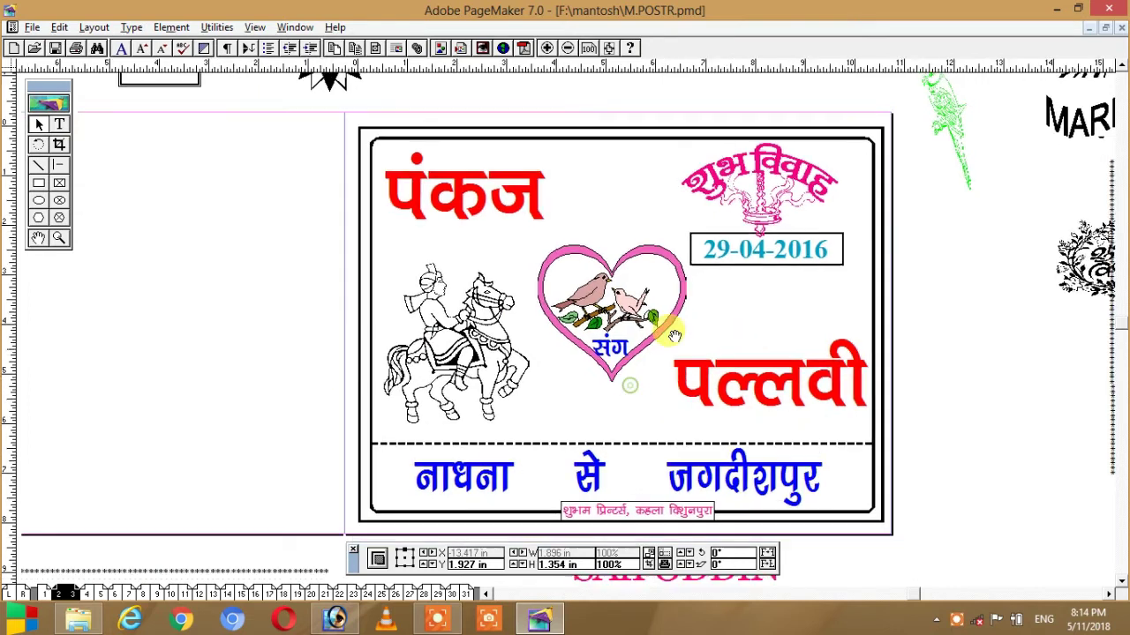
{"action": "scroll", "coordinate": [692, 311], "scroll_direction": "down", "scroll_amount": 2}
{"action": "left_click_drag", "start_coordinate": [756, 221], "coordinate": [736, 315]}
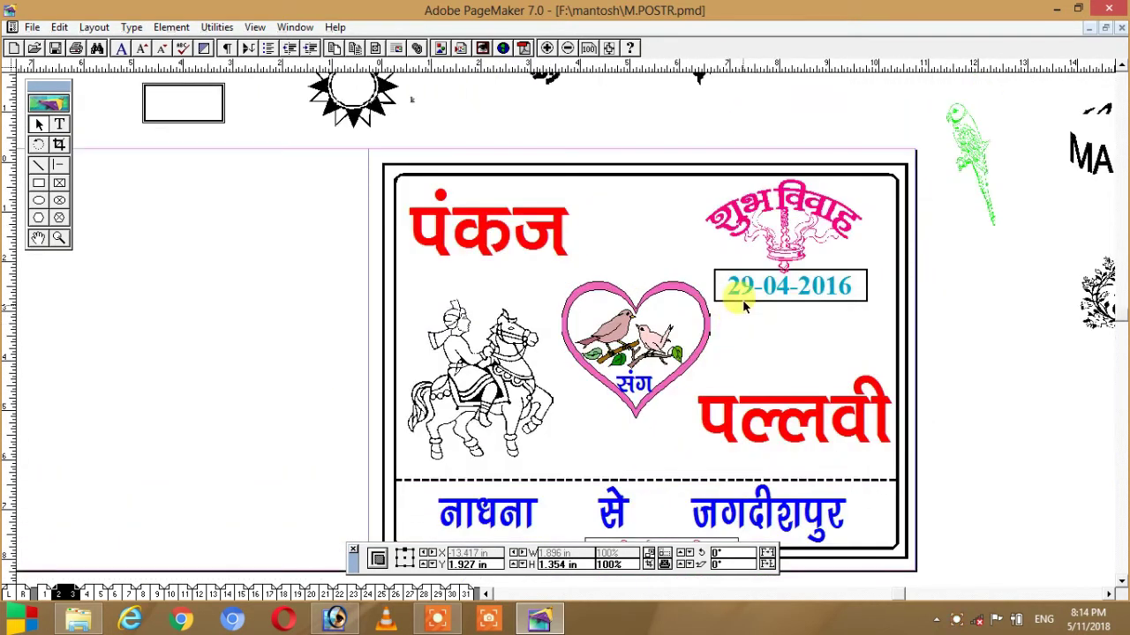
{"action": "left_click", "coordinate": [547, 47]}
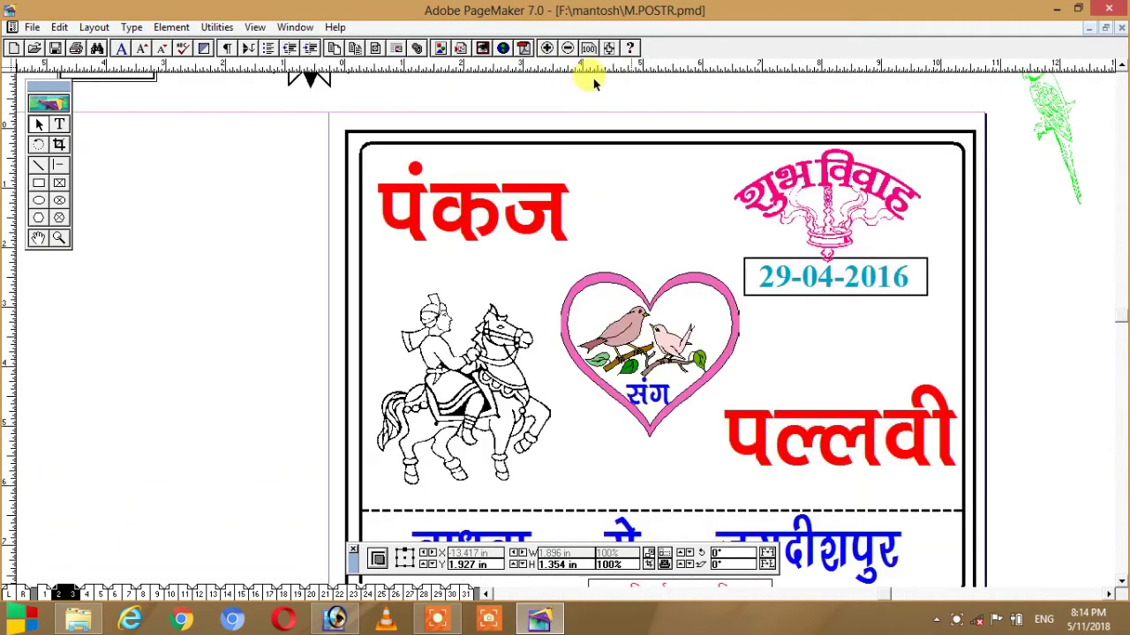
{"action": "scroll", "coordinate": [707, 338], "scroll_direction": "down", "scroll_amount": 2}
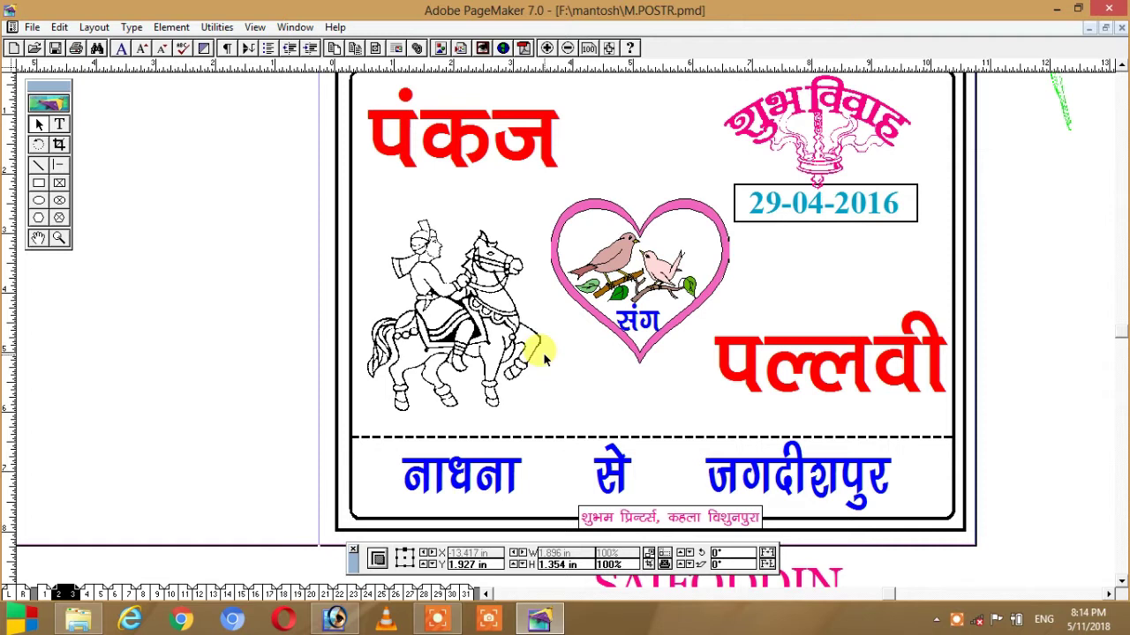
{"action": "left_click_drag", "start_coordinate": [355, 322], "coordinate": [832, 327]}
{"action": "left_click_drag", "start_coordinate": [630, 285], "coordinate": [643, 330]}
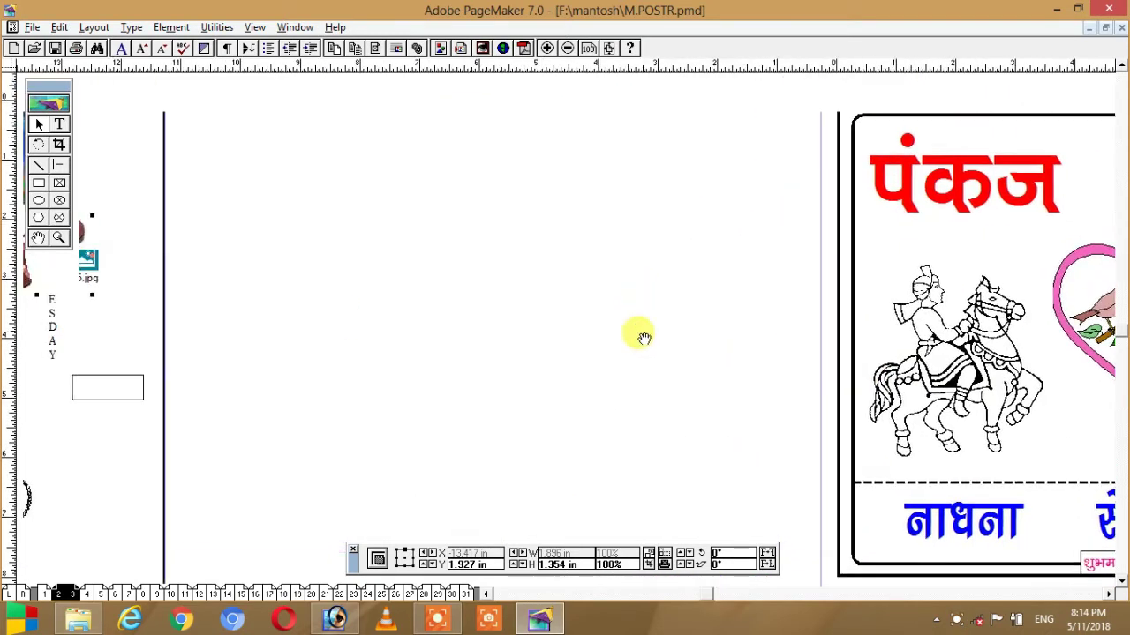
Zoom out to the blank page area and reset the ruler zero point.
{"action": "left_click", "coordinate": [567, 49]}
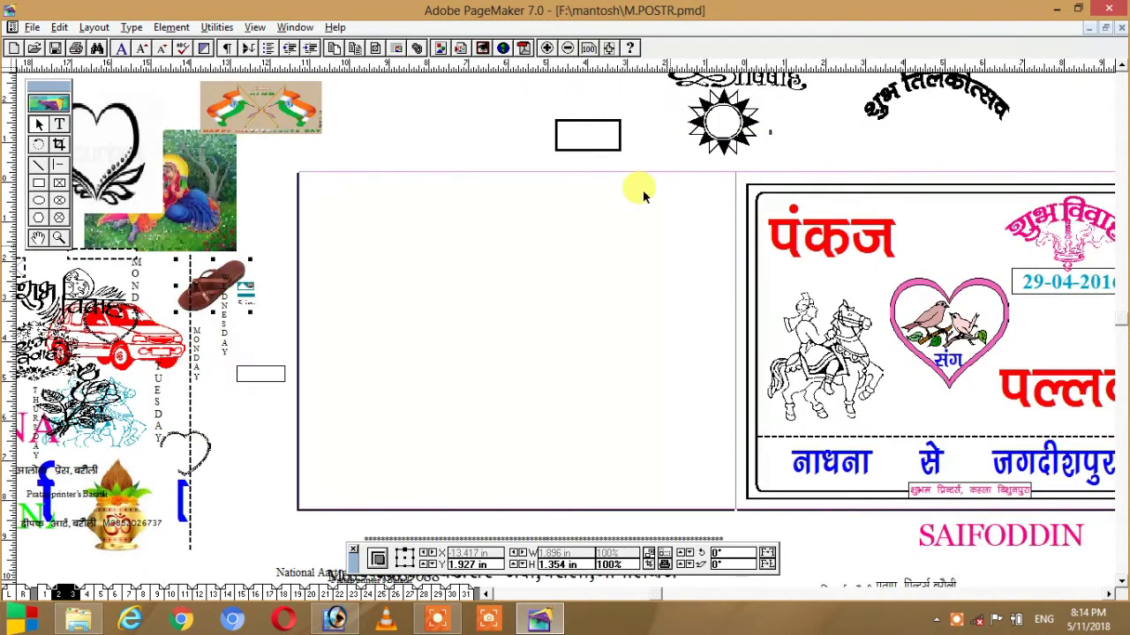
{"action": "left_click", "coordinate": [588, 47]}
{"action": "mouse_move", "coordinate": [766, 244]}
{"action": "left_mouse_down"}
{"action": "mouse_move", "coordinate": [603, 259]}
{"action": "mouse_move", "coordinate": [504, 243]}
{"action": "left_mouse_up"}
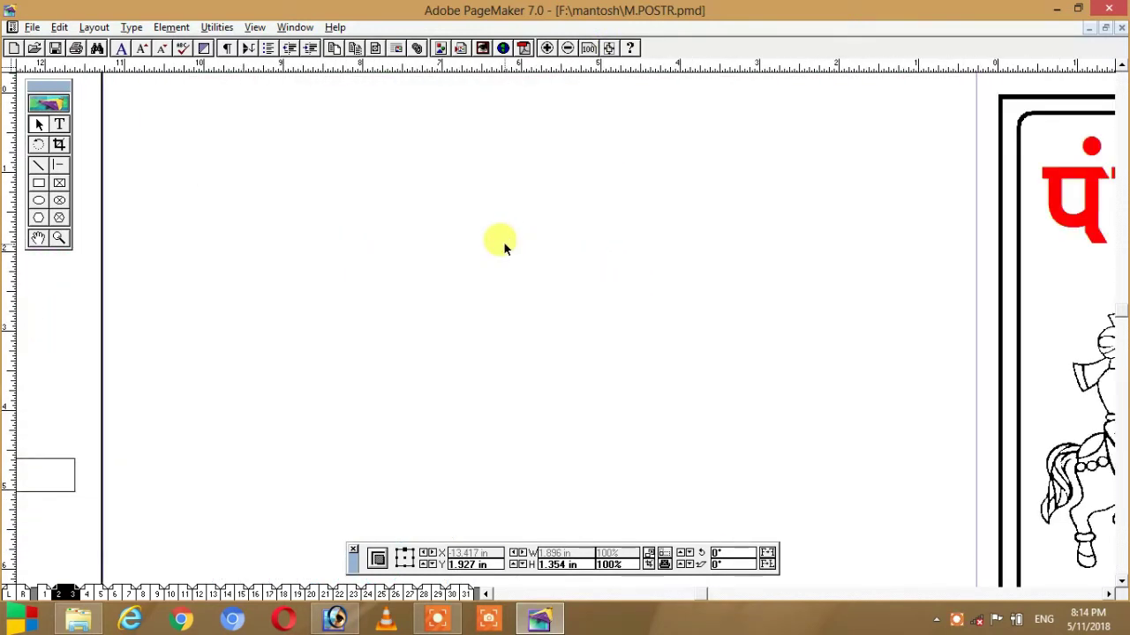
{"action": "left_click", "coordinate": [567, 49]}
{"action": "mouse_move", "coordinate": [657, 362]}
{"action": "left_mouse_down"}
{"action": "mouse_move", "coordinate": [612, 285]}
{"action": "mouse_move", "coordinate": [625, 311]}
{"action": "left_mouse_up"}
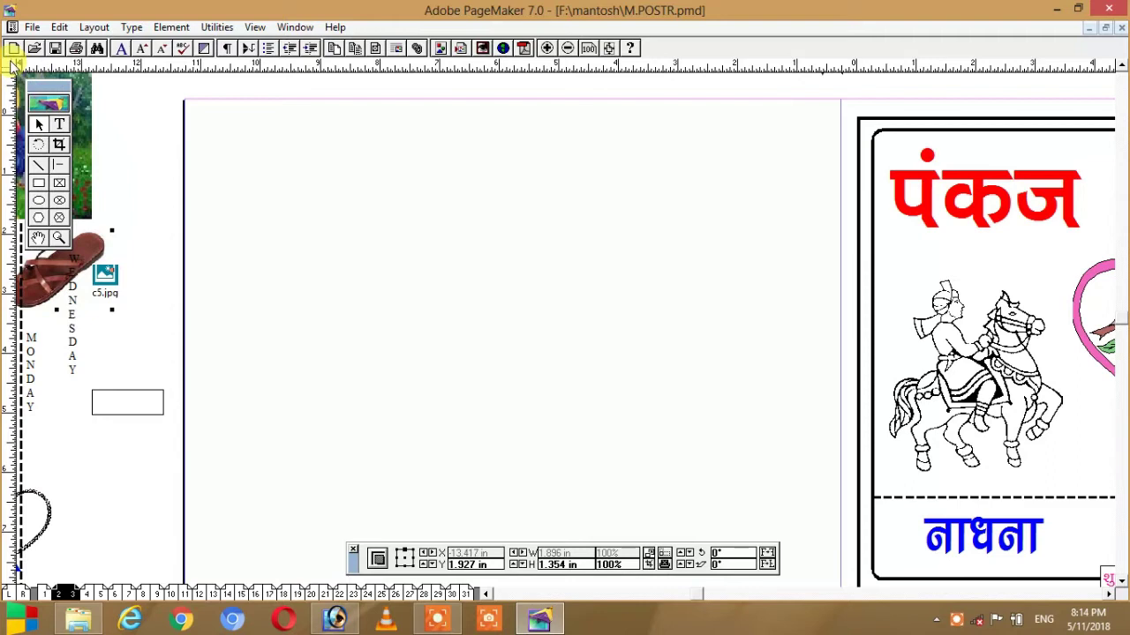
{"action": "left_click_drag", "start_coordinate": [13, 66], "coordinate": [214, 111]}
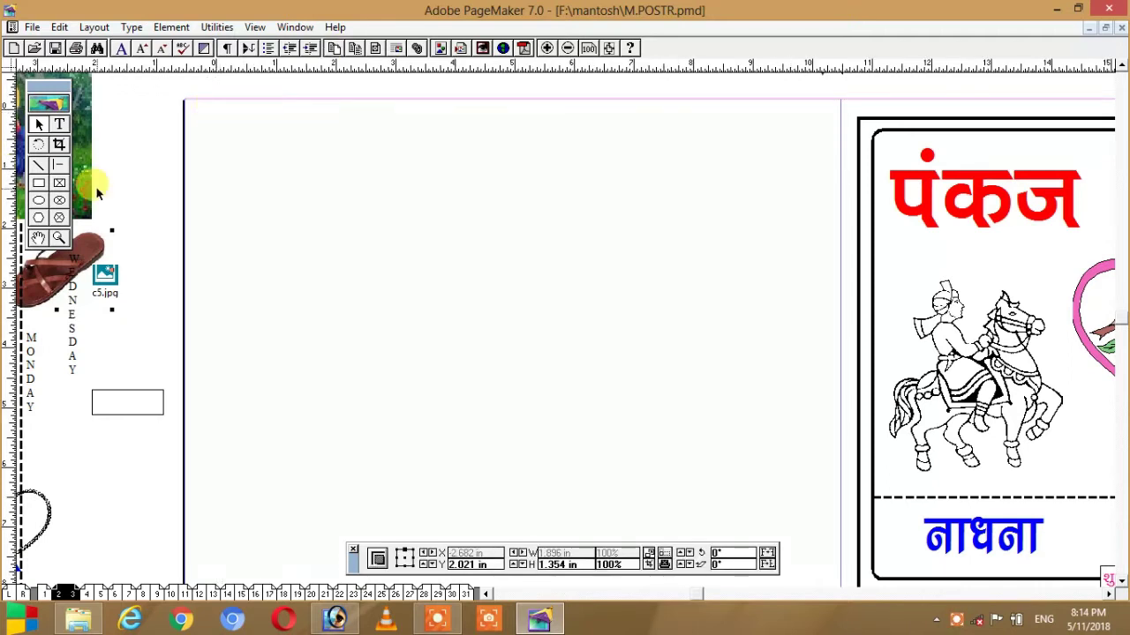
Draw a large rectangle frame, about 10.172 × 7.719 in, across the blank page.
{"action": "left_click", "coordinate": [59, 183]}
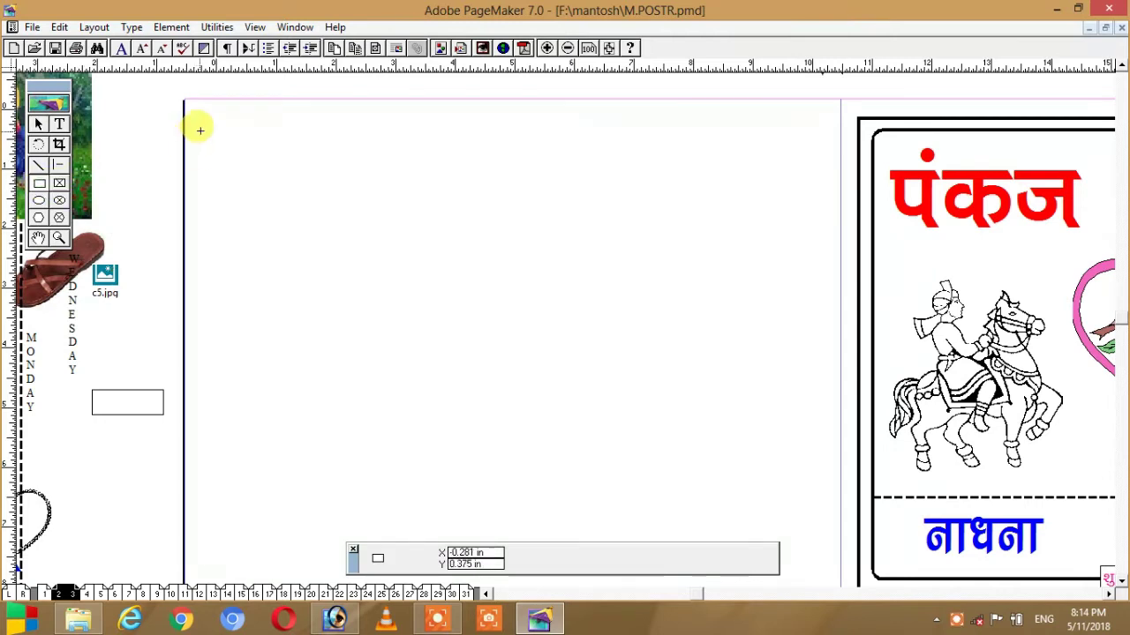
{"action": "mouse_move", "coordinate": [213, 130]}
{"action": "left_mouse_down"}
{"action": "mouse_move", "coordinate": [788, 576]}
{"action": "mouse_move", "coordinate": [817, 457]}
{"action": "left_mouse_up"}
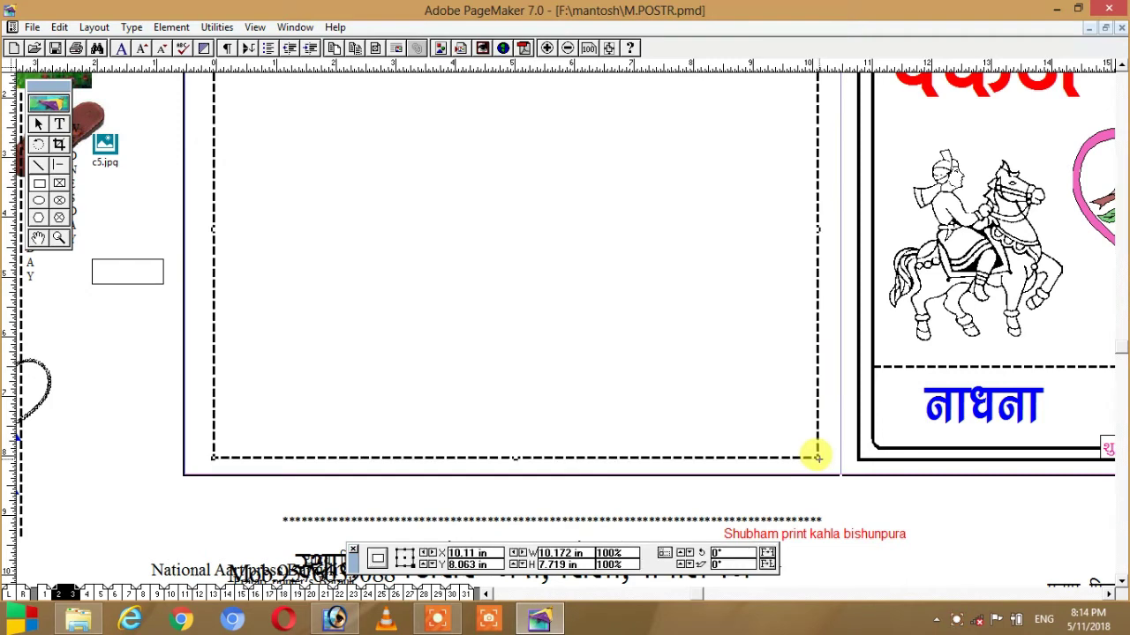
{"action": "left_click", "coordinate": [38, 123]}
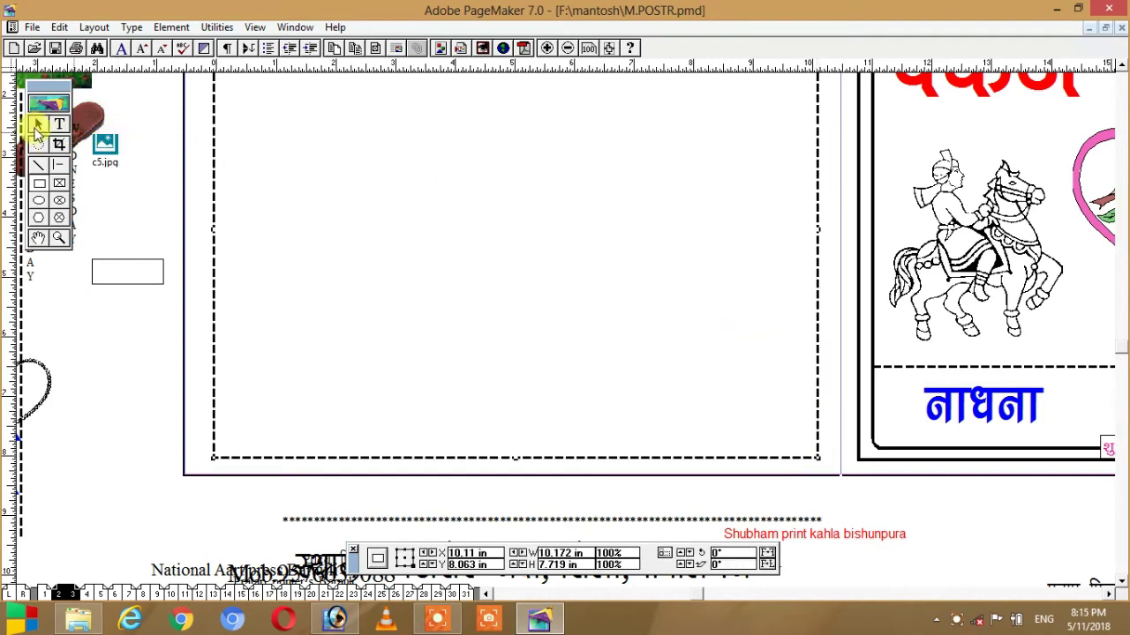
{"action": "left_click", "coordinate": [202, 121]}
{"action": "left_click_drag", "start_coordinate": [468, 127], "coordinate": [467, 279]}
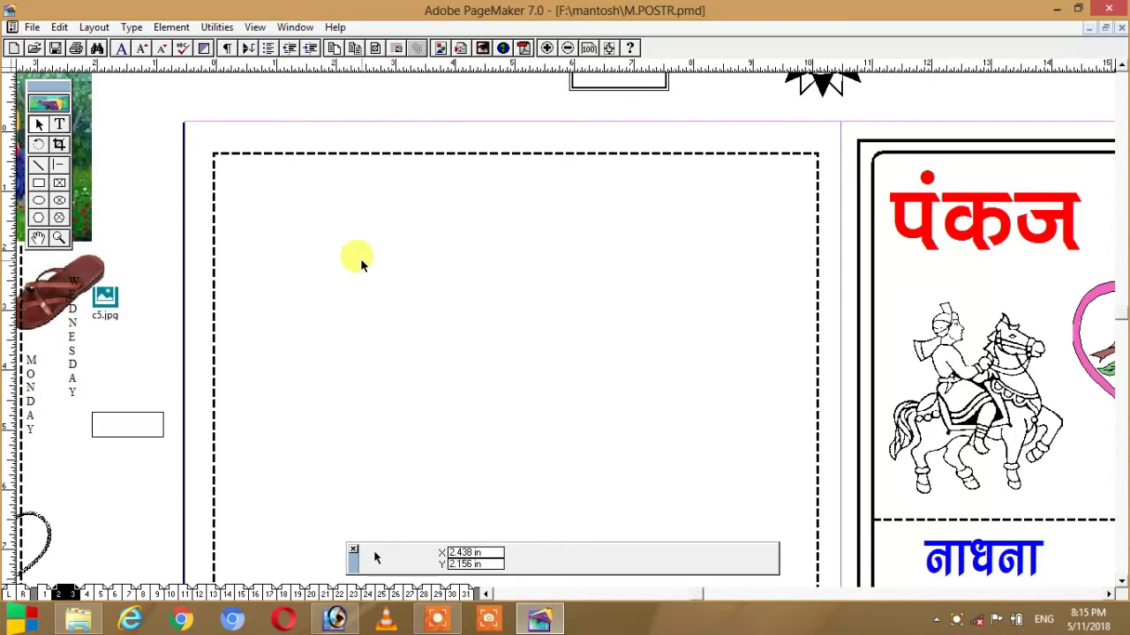
Add a text box inside the frame with the text 'ia' set to 64 pt.
{"action": "left_click", "coordinate": [59, 125]}
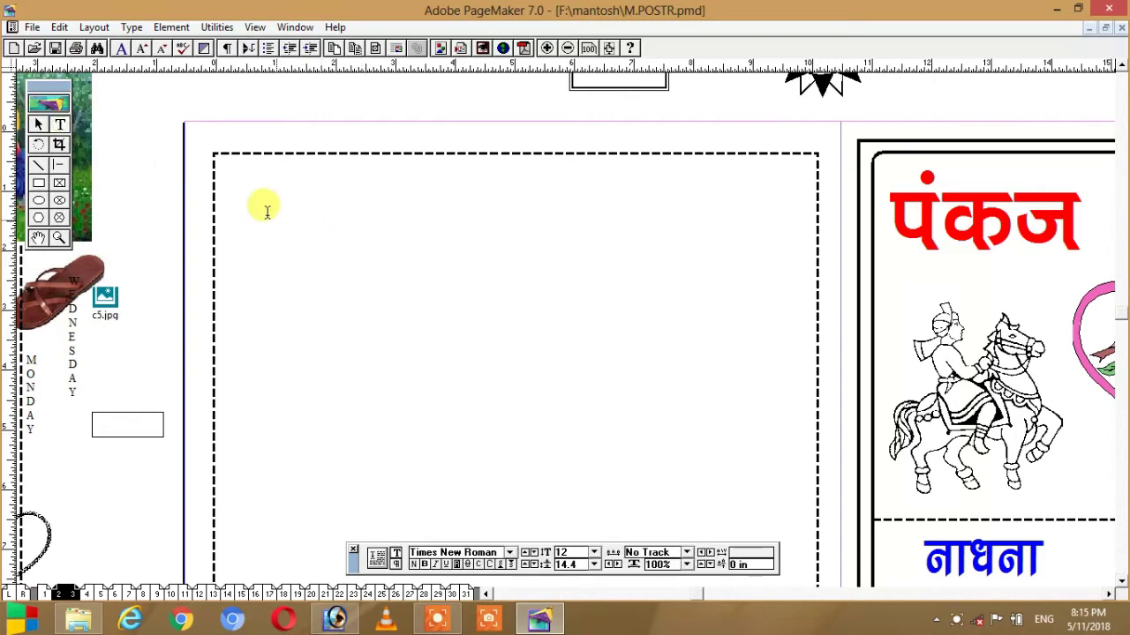
{"action": "left_click_drag", "start_coordinate": [243, 207], "coordinate": [496, 314]}
{"action": "type", "text": "a"}
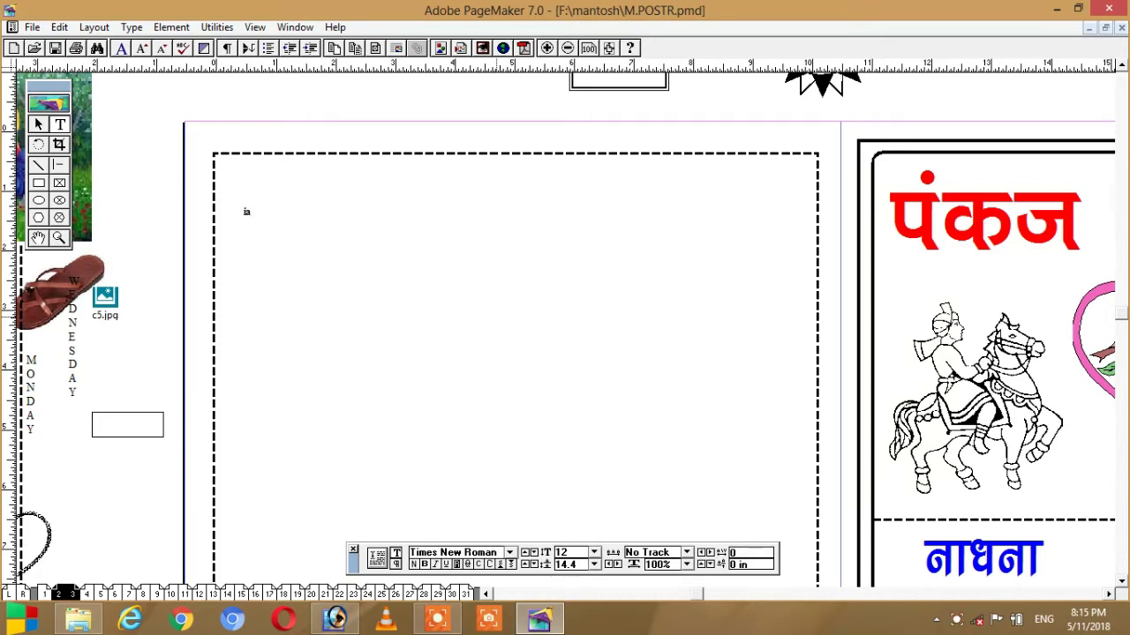
{"action": "left_click", "coordinate": [496, 314]}
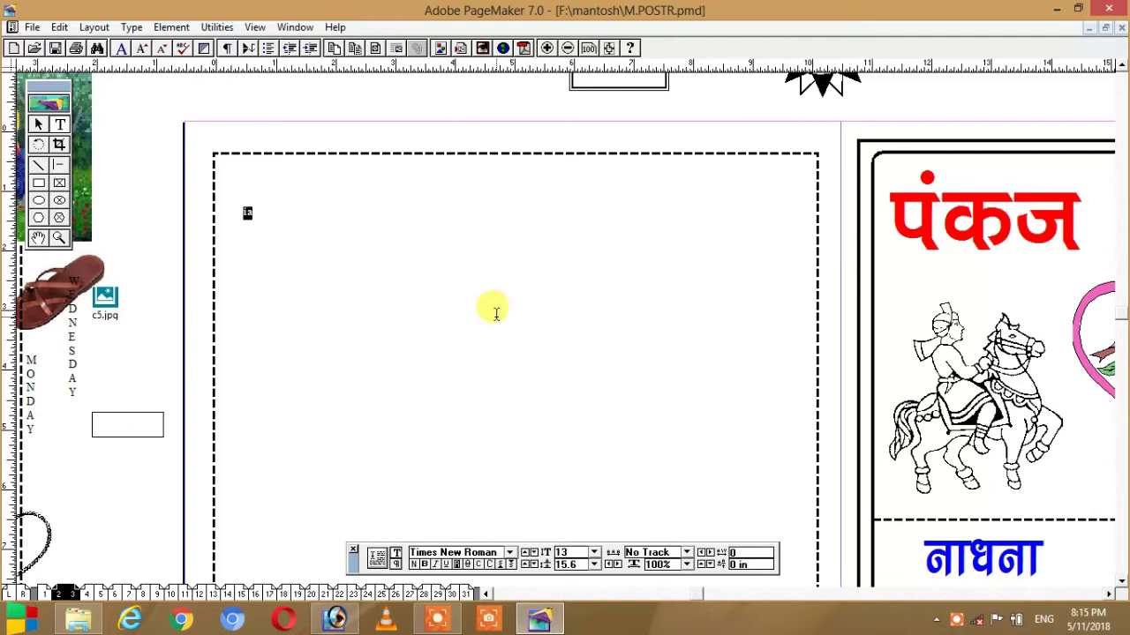
{"action": "key", "text": "ctrl+shift+period"}
{"action": "key", "text": "ctrl+shift+period"}
{"action": "key", "text": "ctrl+shift+period"}
{"action": "key", "text": "ctrl+shift+period"}
{"action": "key", "text": "ctrl+shift+period"}
{"action": "key", "text": "ctrl+shift+period"}
{"action": "key", "text": "ctrl+shift+period"}
{"action": "key", "text": "ctrl+shift+period"}
{"action": "key", "text": "ctrl+shift+period"}
{"action": "key", "text": "ctrl+shift+period"}
{"action": "key", "text": "ctrl+shift+period"}
{"action": "key", "text": "ctrl+shift+period"}
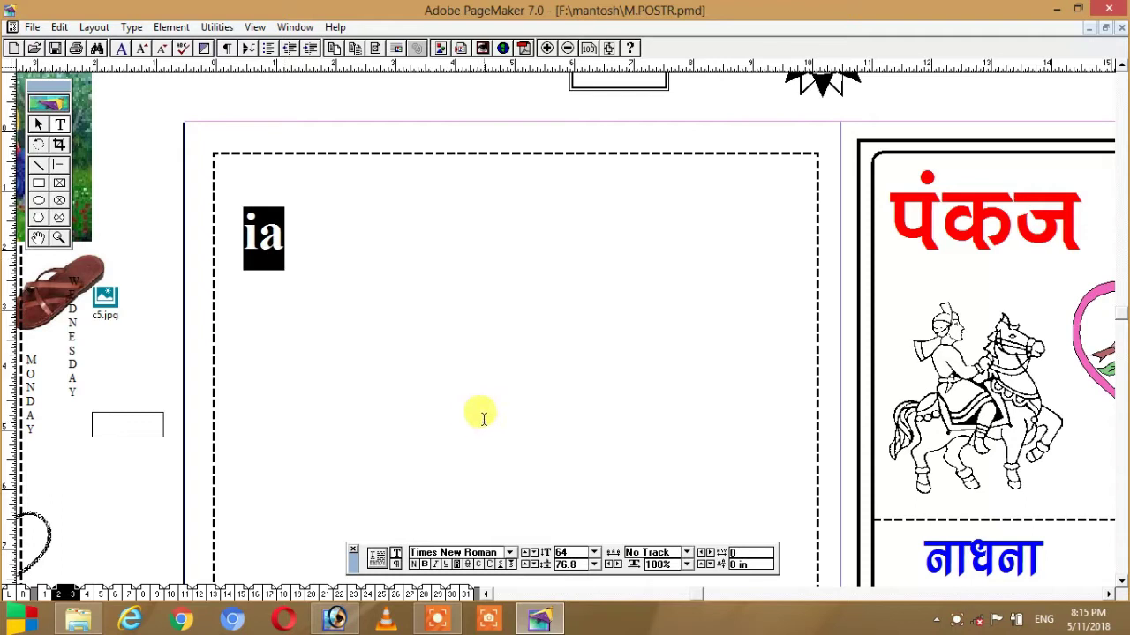
{"action": "left_click", "coordinate": [509, 552]}
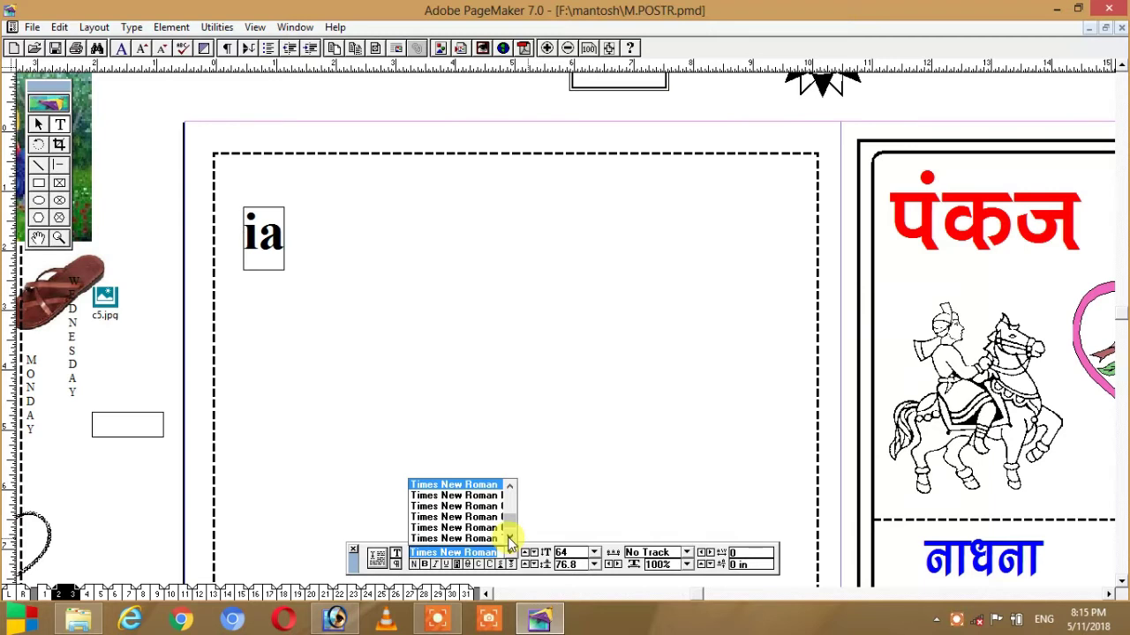
{"action": "type", "text": "9"}
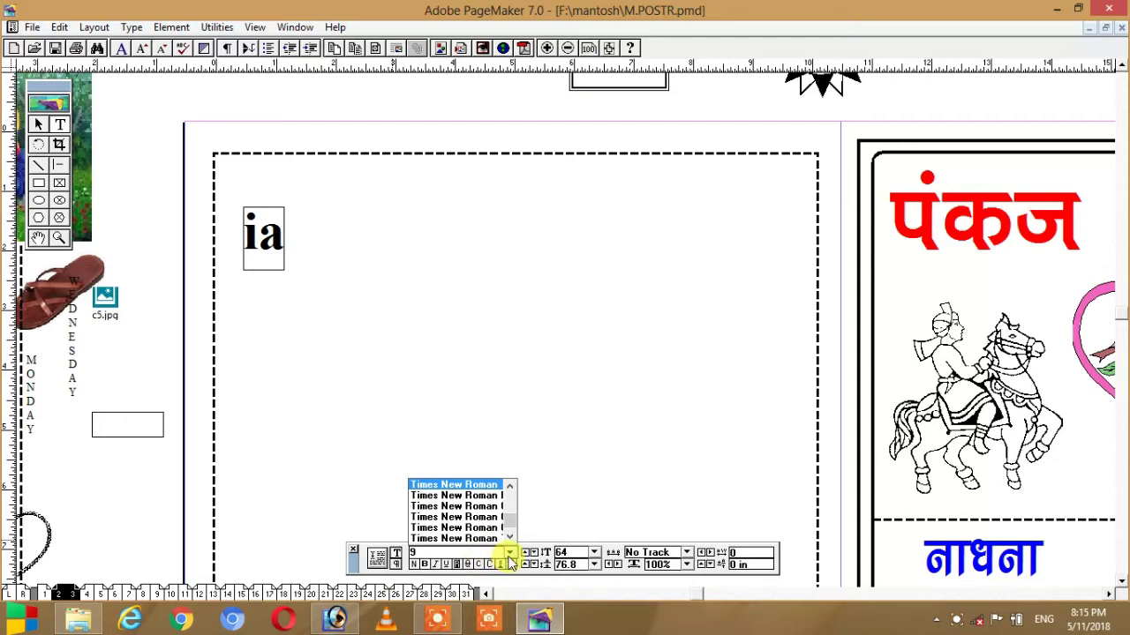
Apply Kruti Dev 701, complete the name पंकज, and enlarge it to about 142 pt.
{"action": "left_click_drag", "start_coordinate": [511, 538], "coordinate": [510, 538]}
{"action": "left_click_drag", "start_coordinate": [512, 490], "coordinate": [514, 492]}
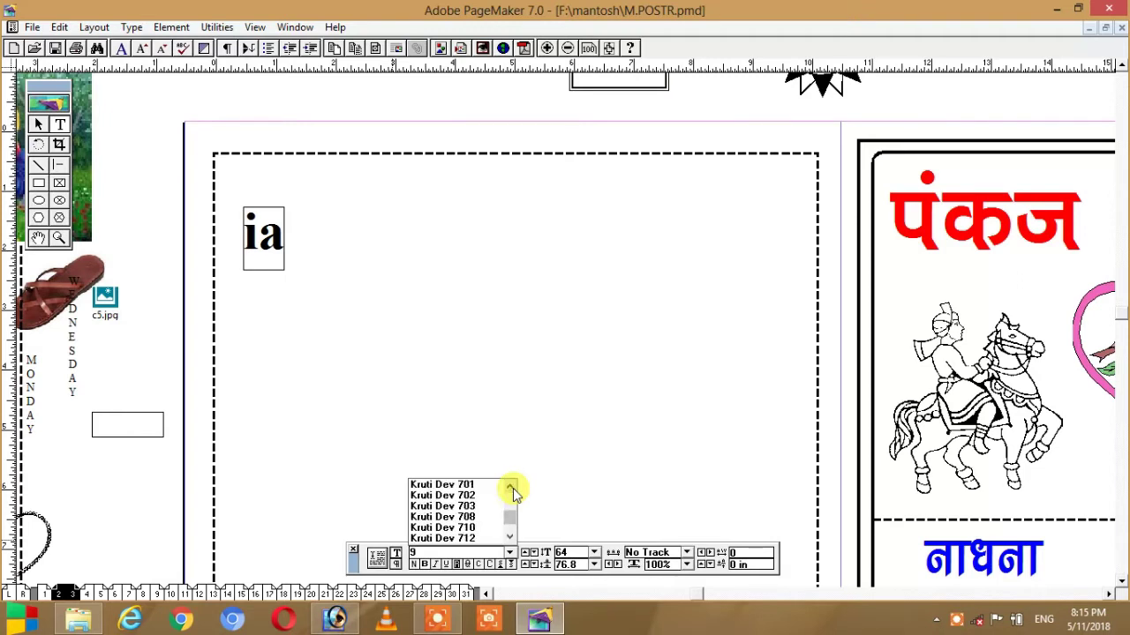
{"action": "left_click", "coordinate": [464, 485]}
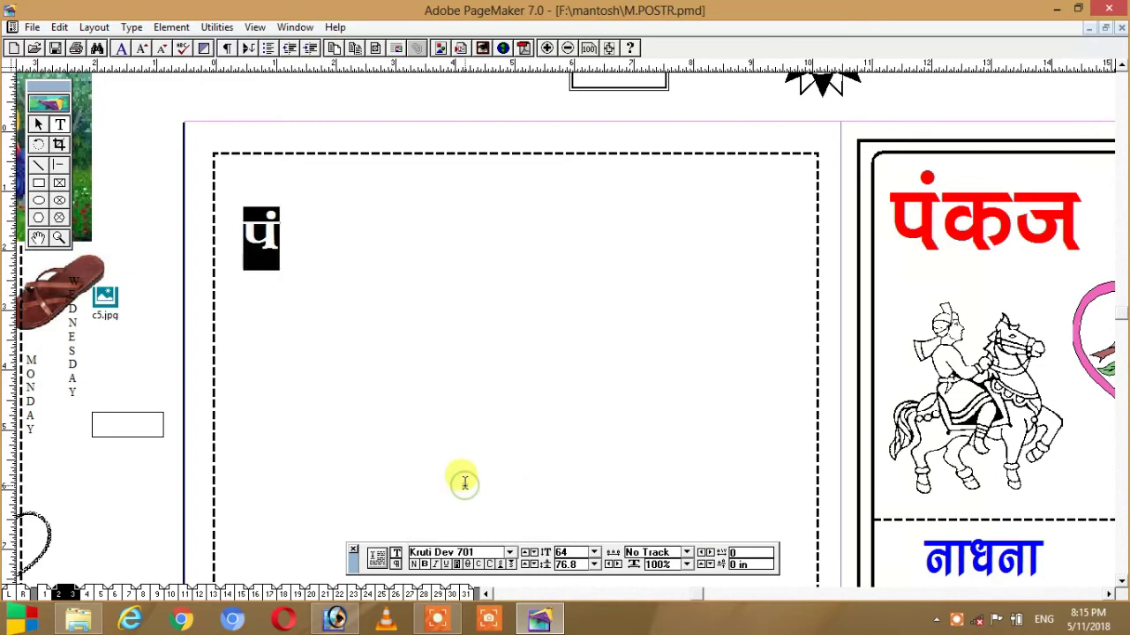
{"action": "left_click", "coordinate": [288, 251]}
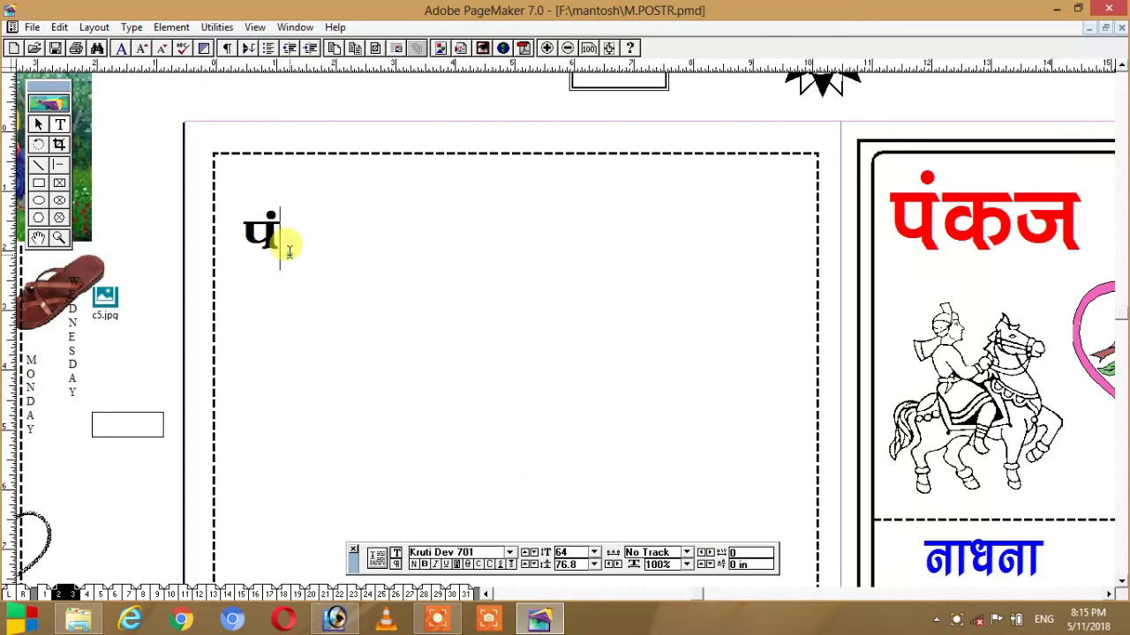
{"action": "type", "text": "dt"}
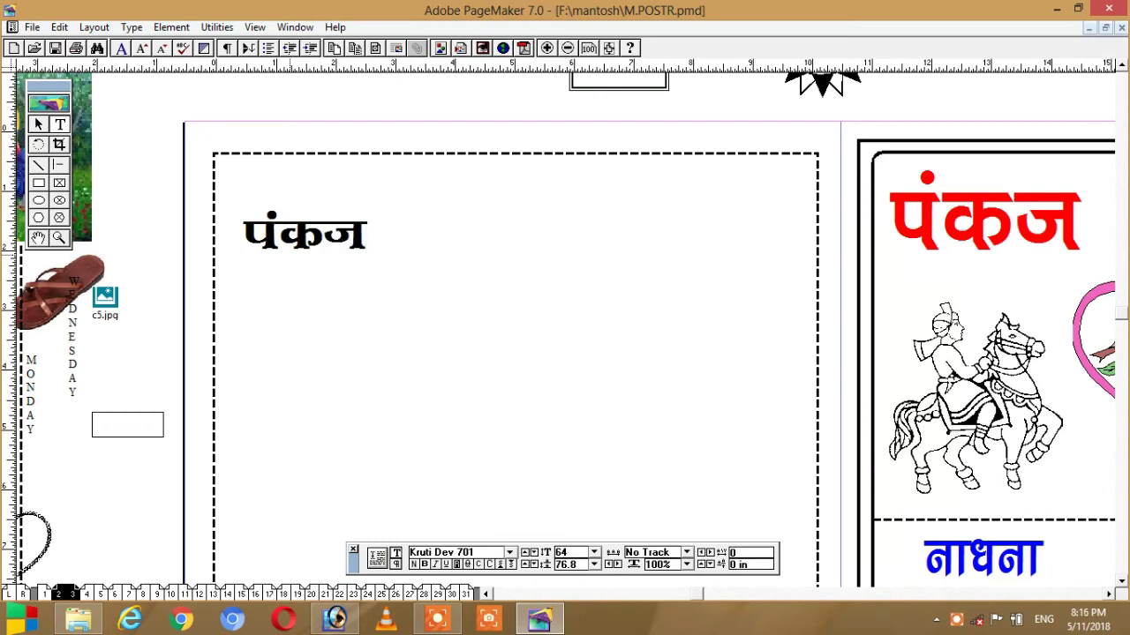
{"action": "key", "text": "shift+Left"}
{"action": "key", "text": "shift+Left"}
{"action": "key", "text": "shift+Left"}
{"action": "key", "text": "shift+Left"}
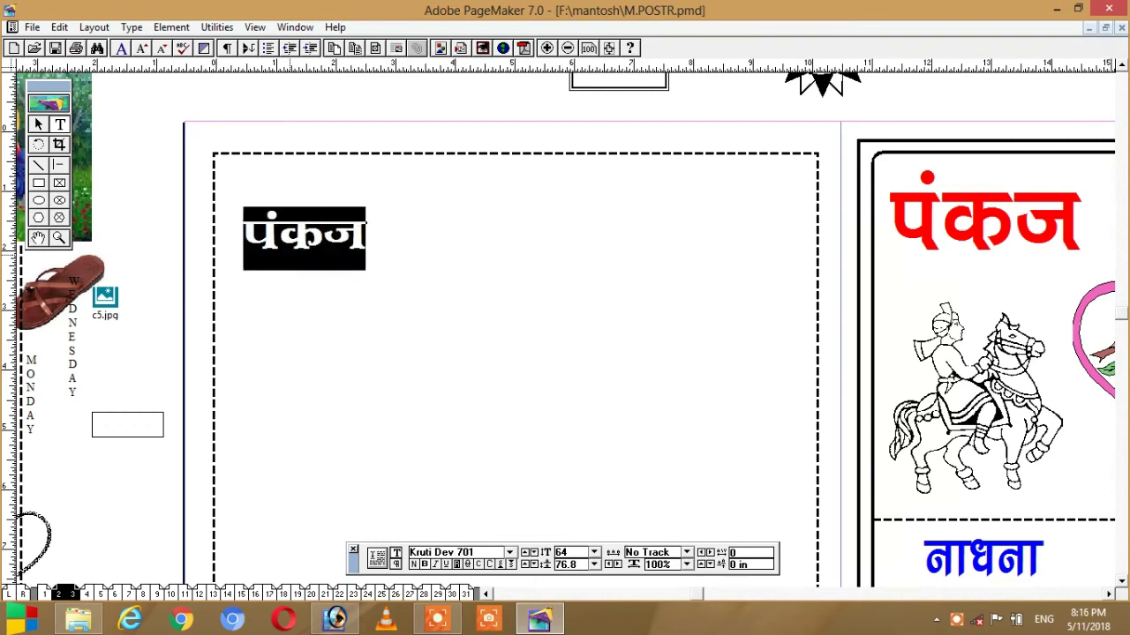
{"action": "key", "text": "ctrl+shift+period"}
{"action": "key", "text": "ctrl+shift+period"}
{"action": "key", "text": "ctrl+shift+period"}
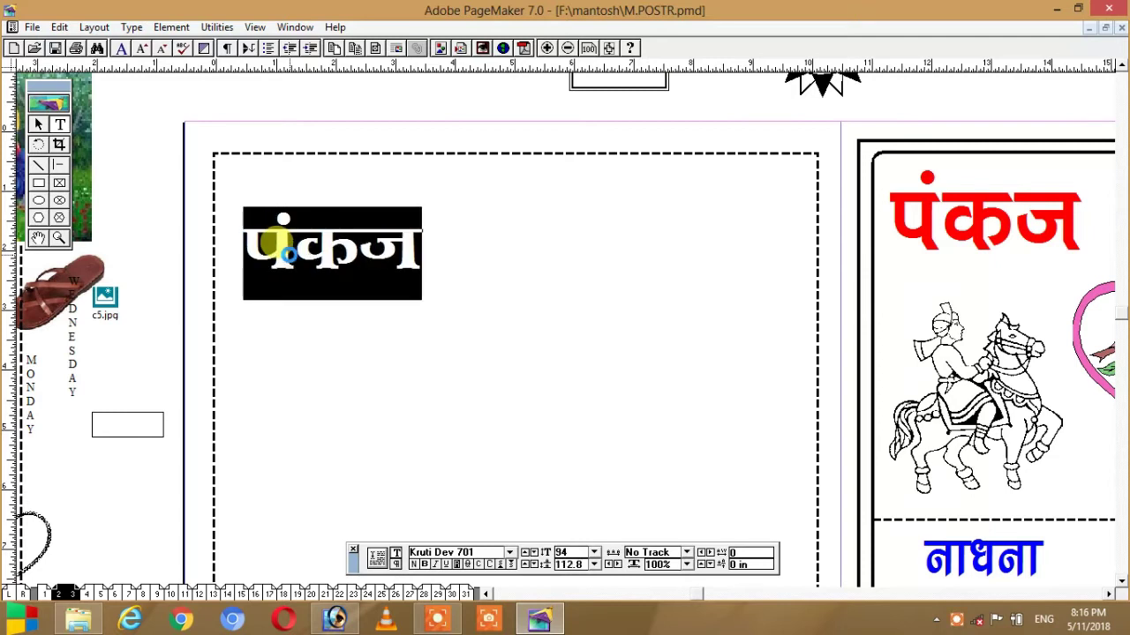
{"action": "key", "text": "ctrl+shift+period"}
{"action": "key", "text": "ctrl+shift+period"}
{"action": "key", "text": "ctrl+shift+period"}
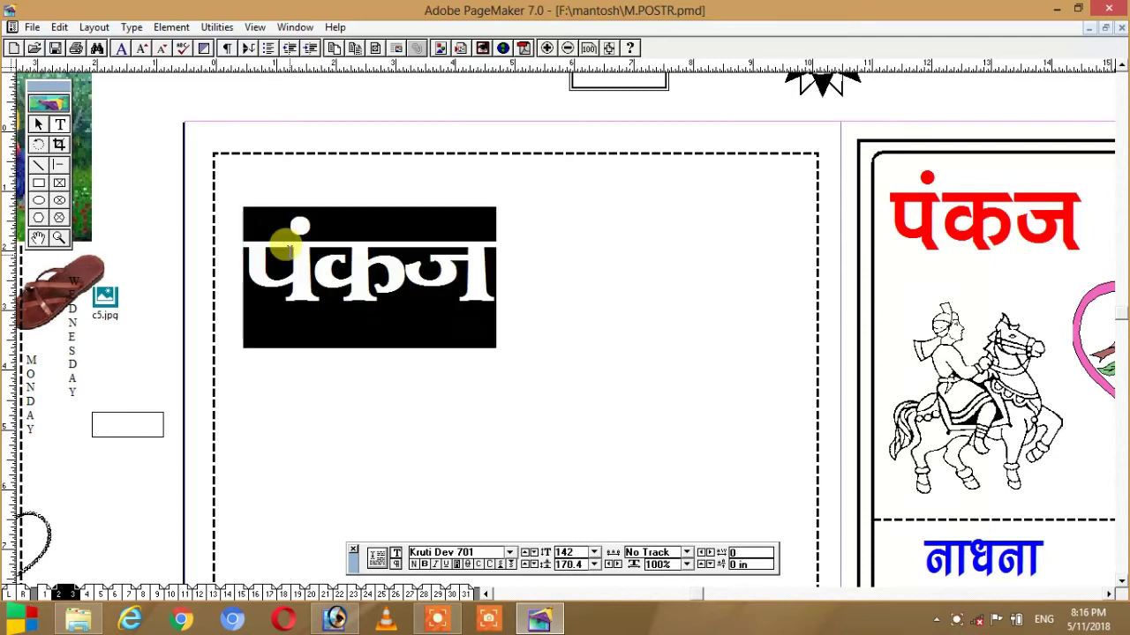
{"action": "left_click", "coordinate": [539, 388]}
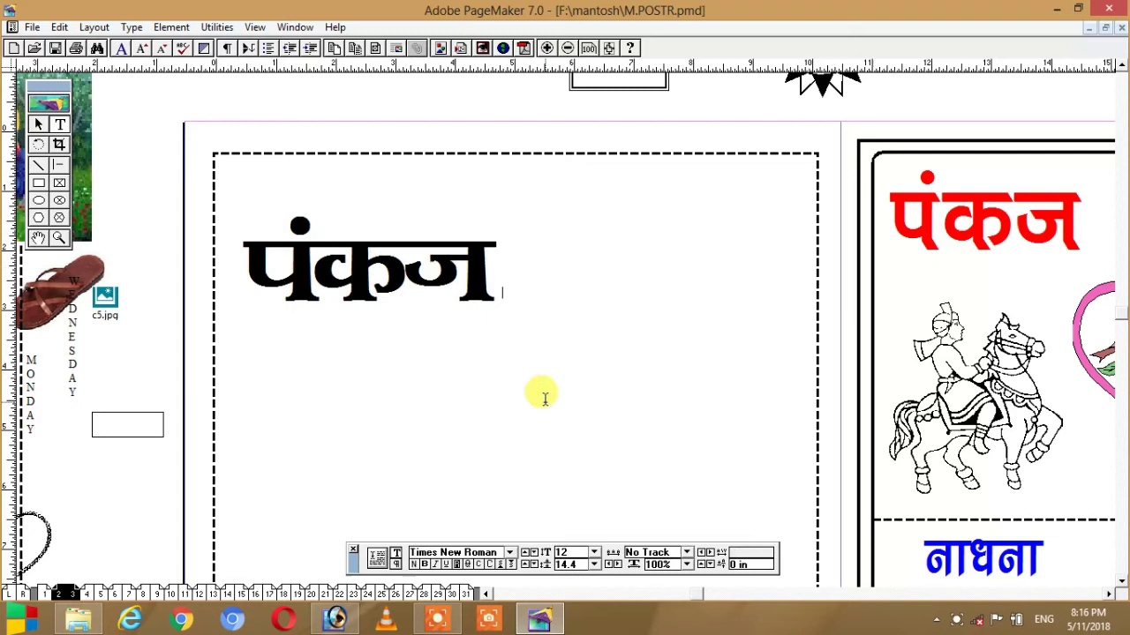
{"action": "left_click_drag", "start_coordinate": [542, 411], "coordinate": [469, 369]}
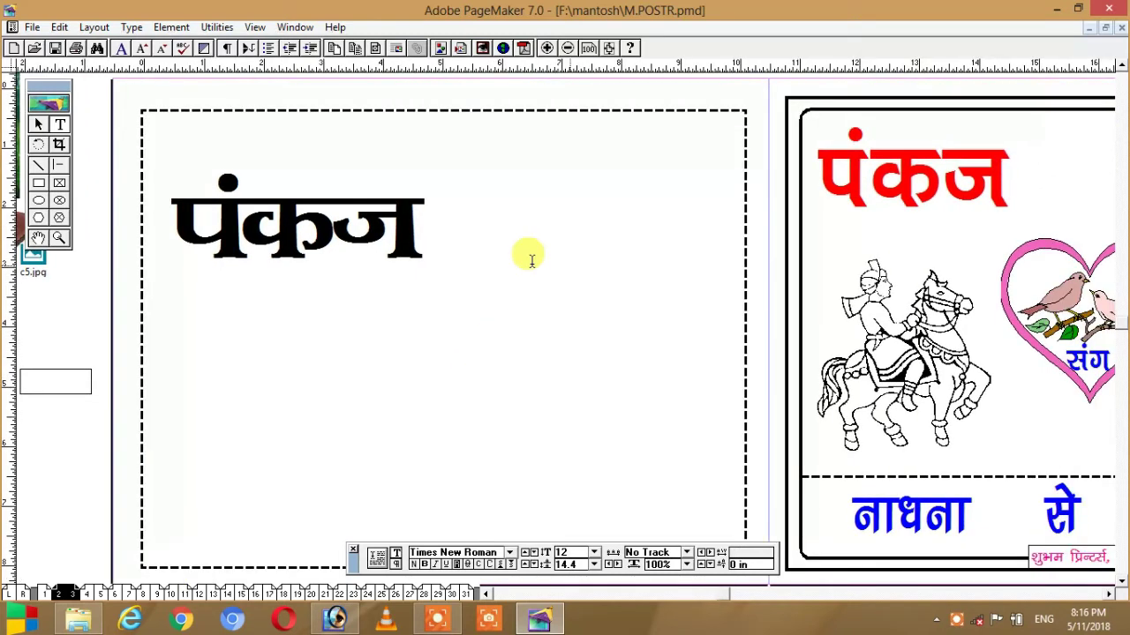
Reposition the पंकज text block within the new frame.
{"action": "left_click", "coordinate": [38, 124]}
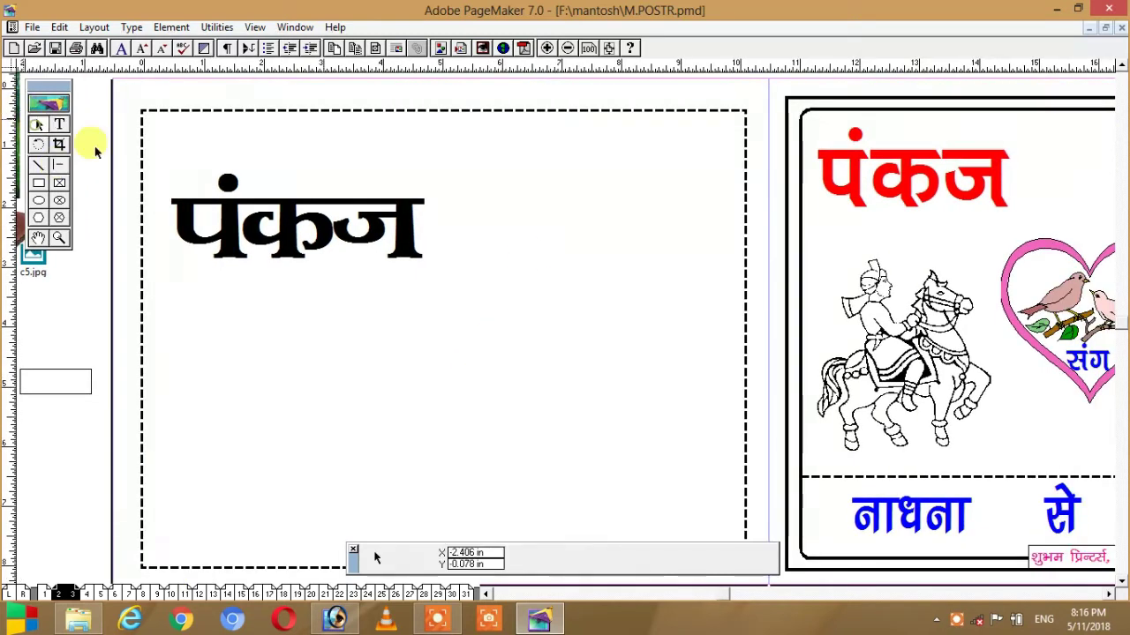
{"action": "left_click", "coordinate": [285, 223]}
{"action": "left_click_drag", "start_coordinate": [285, 222], "coordinate": [272, 202]}
{"action": "left_click_drag", "start_coordinate": [588, 272], "coordinate": [464, 303]}
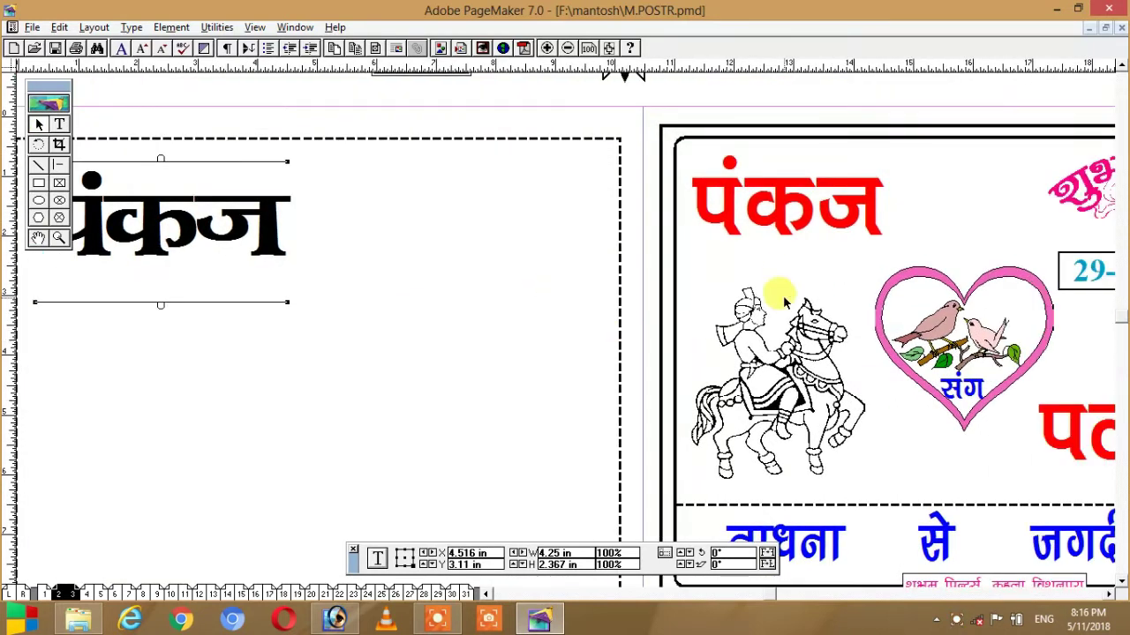
Move the शुभ विवाह graphic from the original poster into the new frame's upper right.
{"action": "left_click_drag", "start_coordinate": [883, 256], "coordinate": [728, 285]}
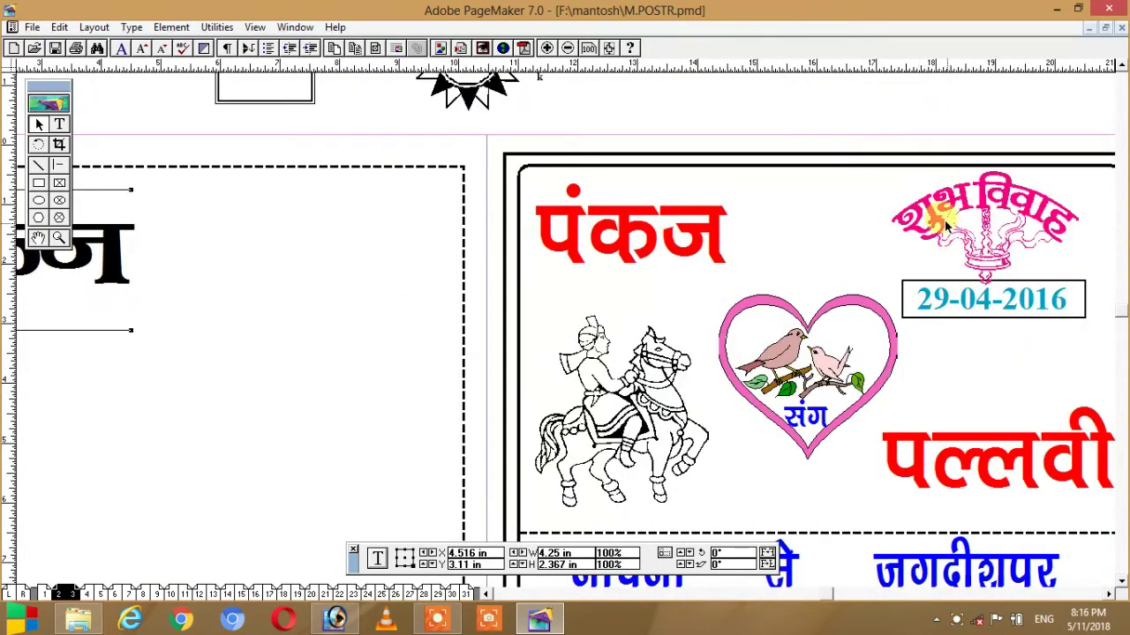
{"action": "left_click", "coordinate": [933, 225]}
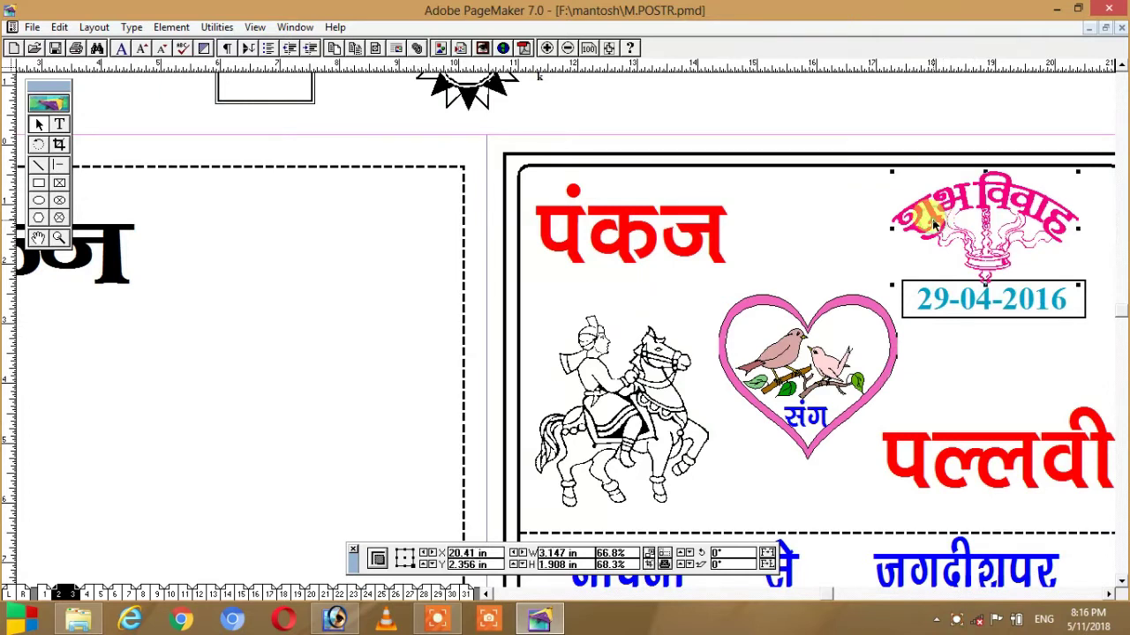
{"action": "left_click_drag", "start_coordinate": [934, 224], "coordinate": [313, 227]}
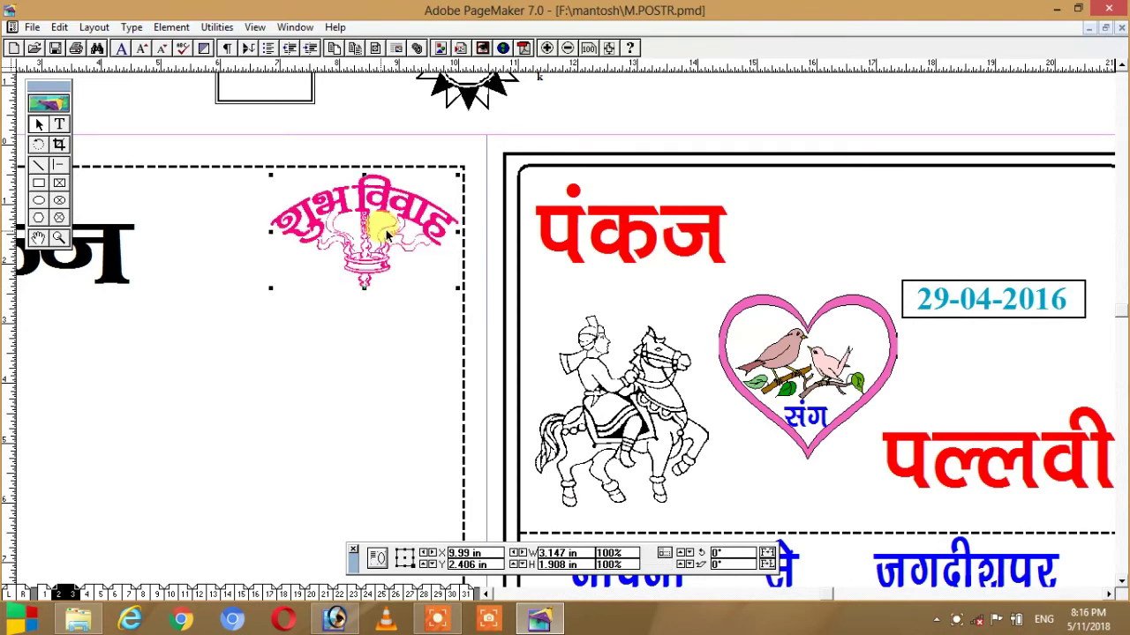
{"action": "left_click_drag", "start_coordinate": [384, 365], "coordinate": [638, 323]}
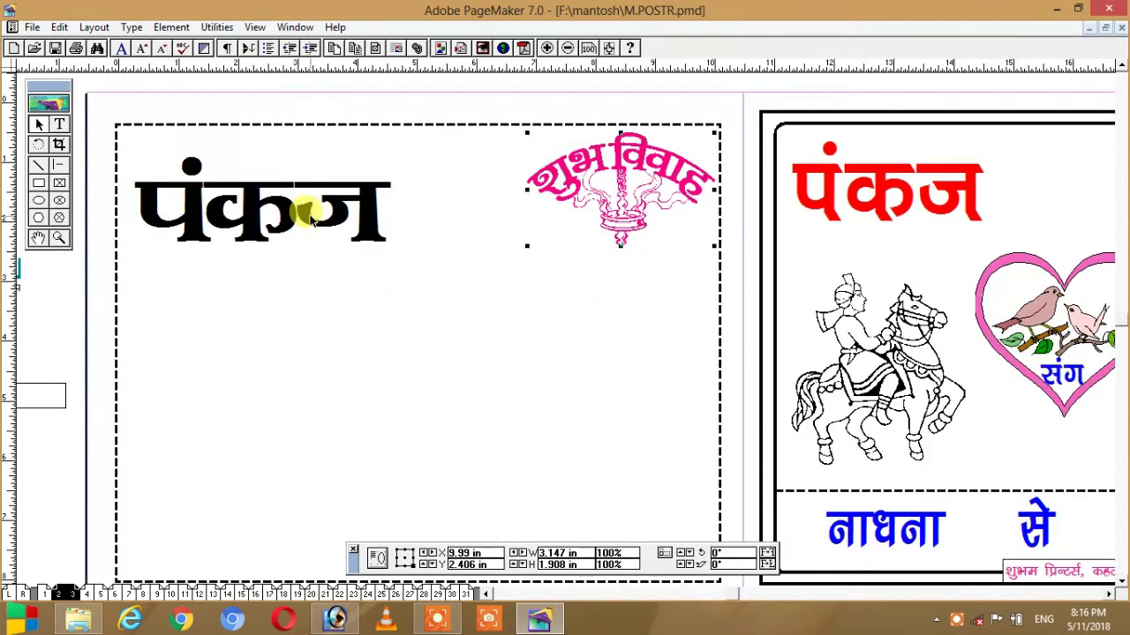
{"action": "left_click", "coordinate": [304, 210]}
{"action": "left_click", "coordinate": [584, 193]}
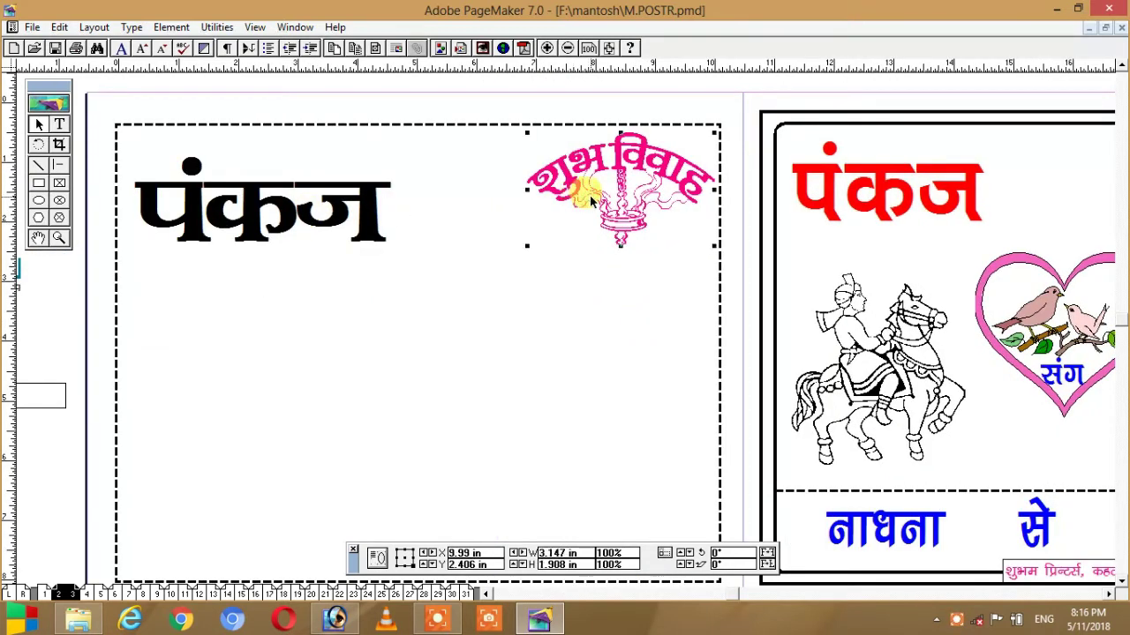
Color the शुभ विवाह graphic black and draw a 2.915 × 1.031 in box beneath it.
{"action": "key", "text": "ctrl+j"}
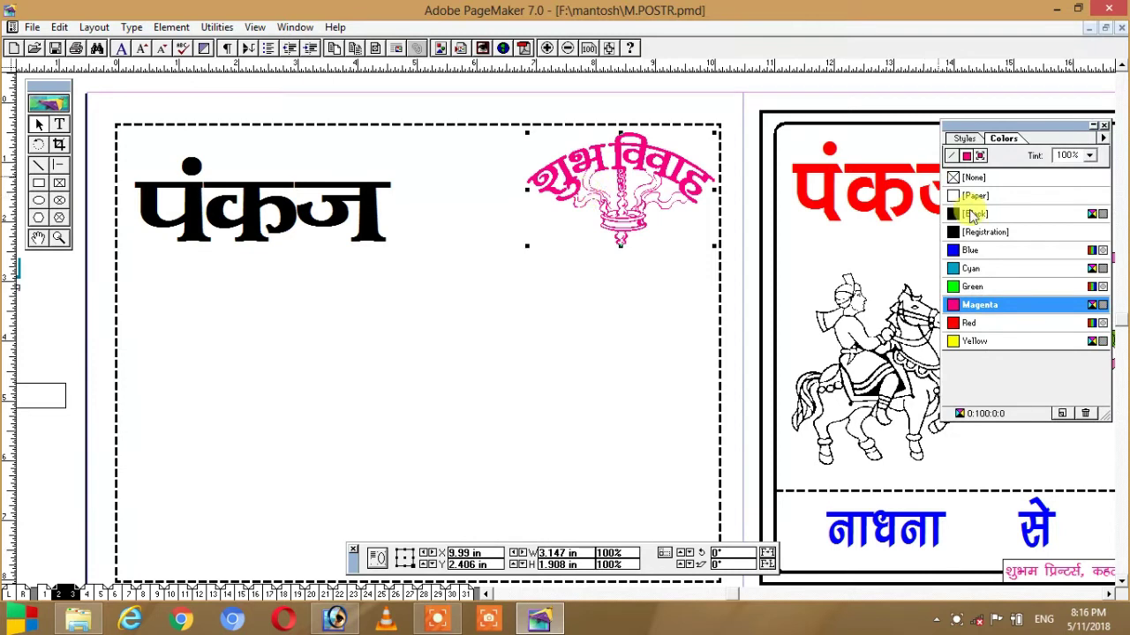
{"action": "left_click", "coordinate": [973, 216]}
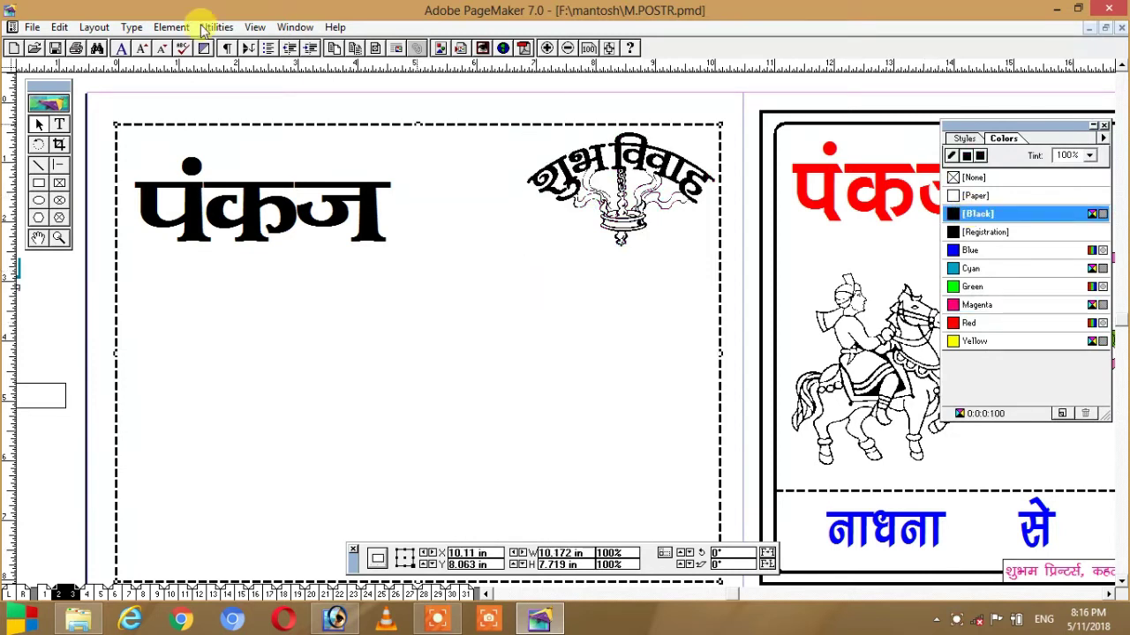
{"action": "left_click", "coordinate": [38, 183]}
{"action": "left_click_drag", "start_coordinate": [540, 241], "coordinate": [713, 301]}
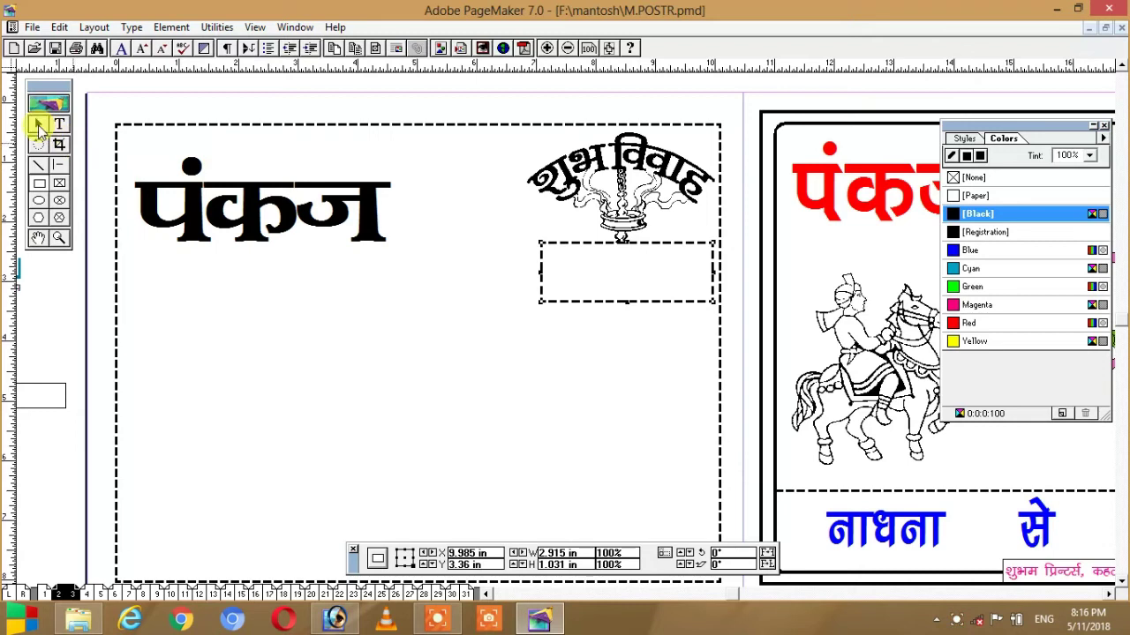
Widen the box under शुभ विवाह to 3.063 × 1.031 in, then scroll to the original date box.
{"action": "left_click", "coordinate": [38, 124]}
{"action": "left_click", "coordinate": [541, 273]}
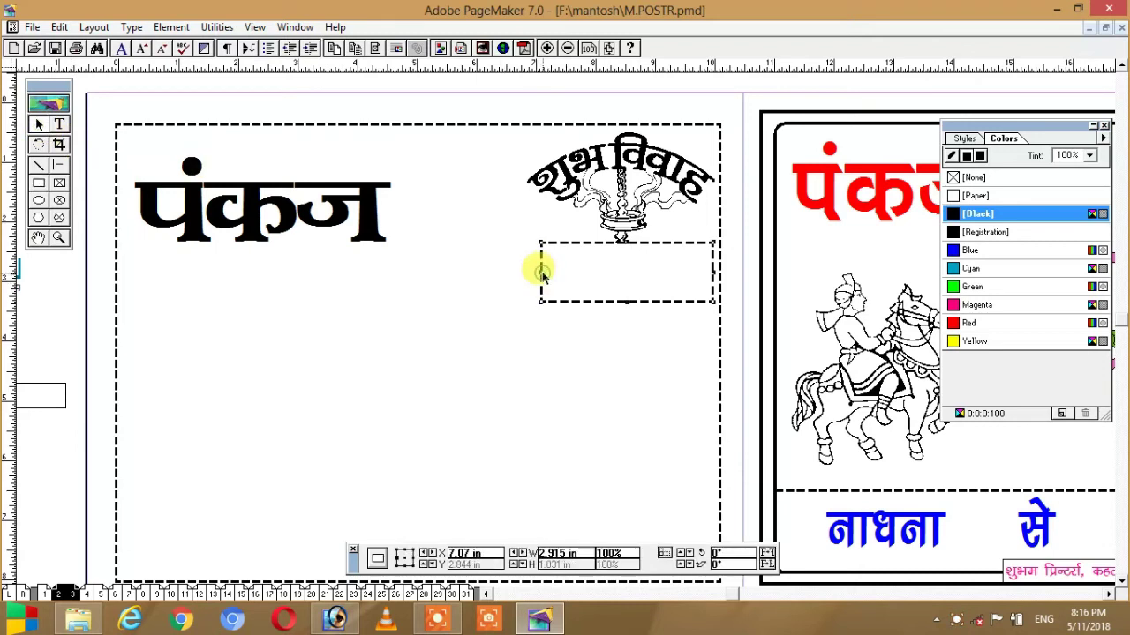
{"action": "left_click_drag", "start_coordinate": [541, 274], "coordinate": [532, 270]}
{"action": "left_click", "coordinate": [60, 124]}
{"action": "left_click", "coordinate": [551, 266]}
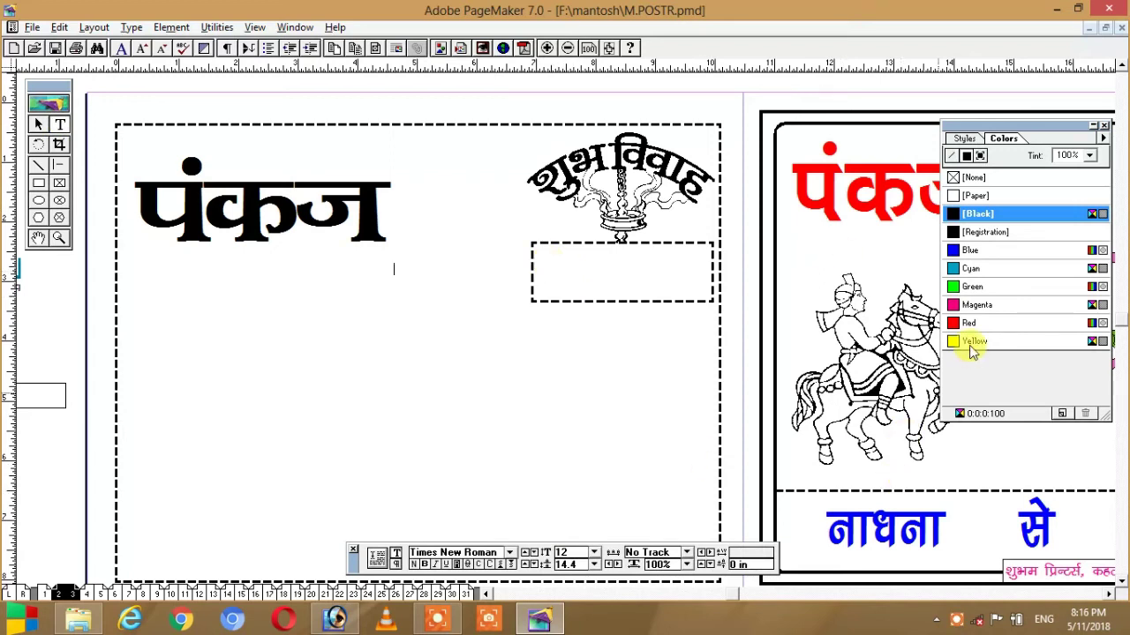
{"action": "scroll", "coordinate": [944, 318], "scroll_direction": "right", "scroll_amount": 5}
{"action": "scroll", "coordinate": [944, 317], "scroll_direction": "up", "scroll_amount": 1}
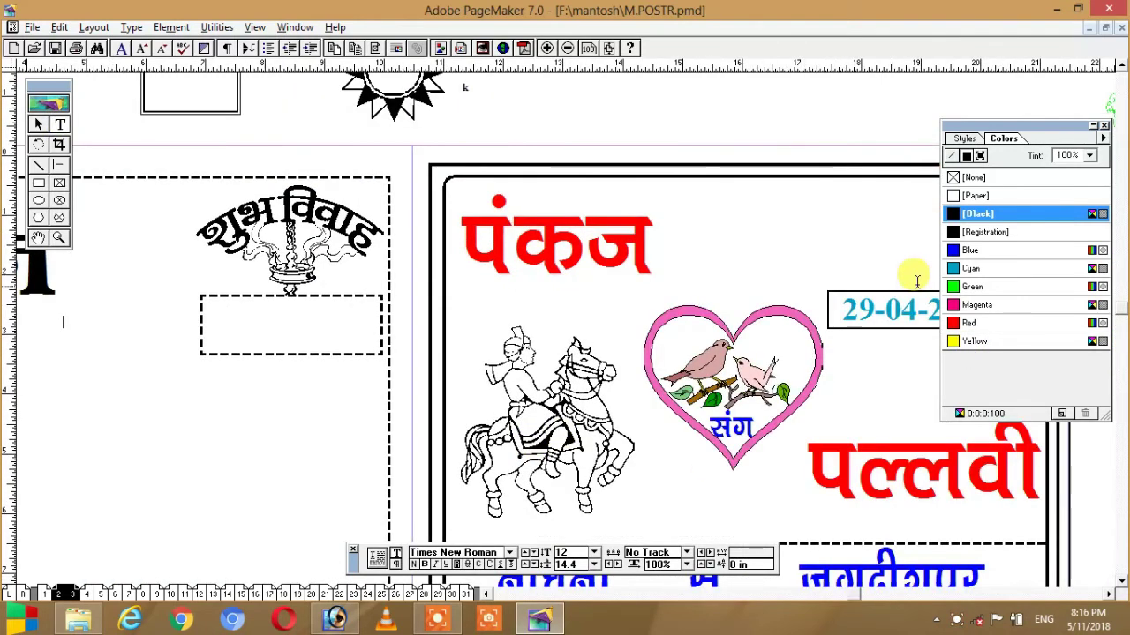
Move the 29-04-2016 date box into the new poster frame.
{"action": "left_click", "coordinate": [38, 125]}
{"action": "left_click_drag", "start_coordinate": [847, 304], "coordinate": [238, 326]}
{"action": "type", "text": "29-04-2016"}
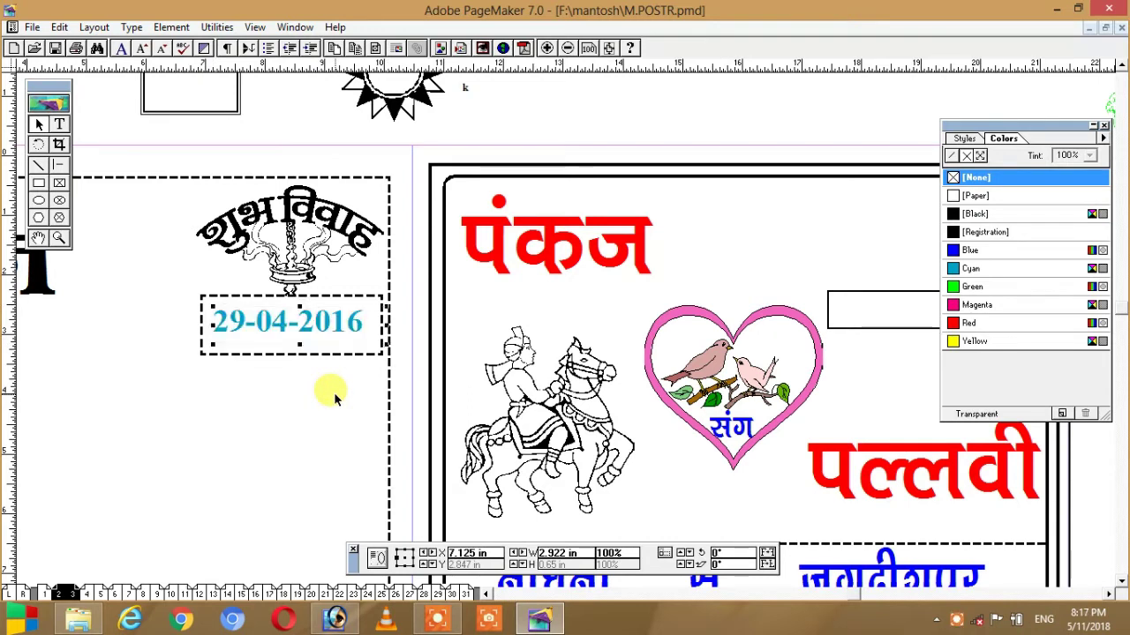
Change the date to read 15-05-2018.
{"action": "left_click", "coordinate": [59, 124]}
{"action": "left_click_drag", "start_coordinate": [243, 320], "coordinate": [202, 314]}
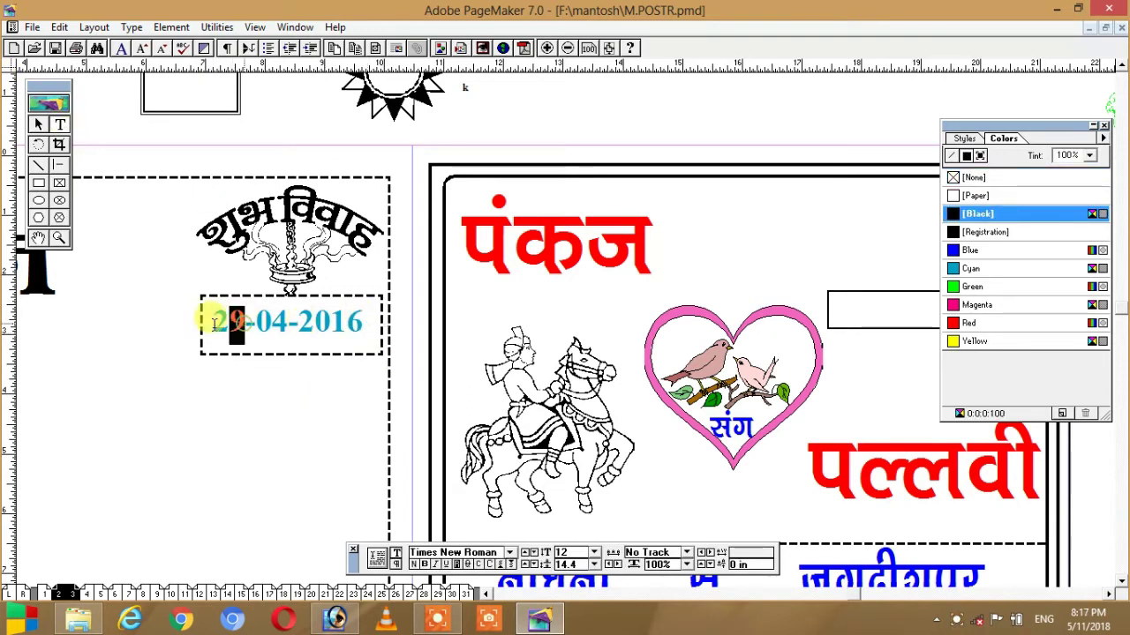
{"action": "type", "text": "15"}
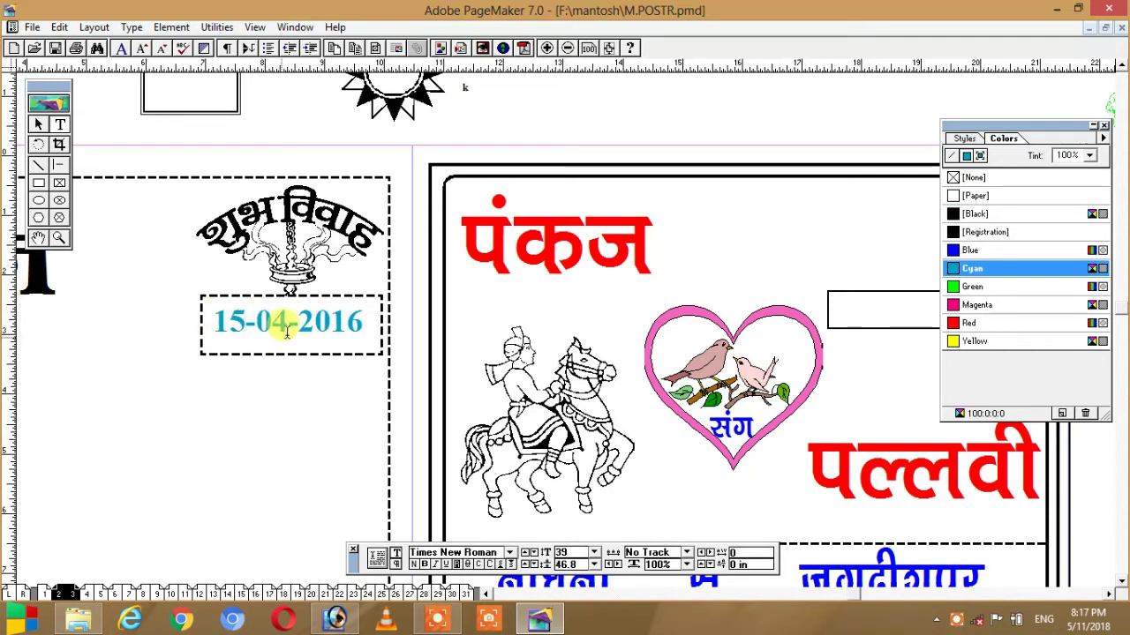
{"action": "left_click", "coordinate": [287, 326]}
{"action": "key", "text": "BackSpace"}
{"action": "type", "text": "5"}
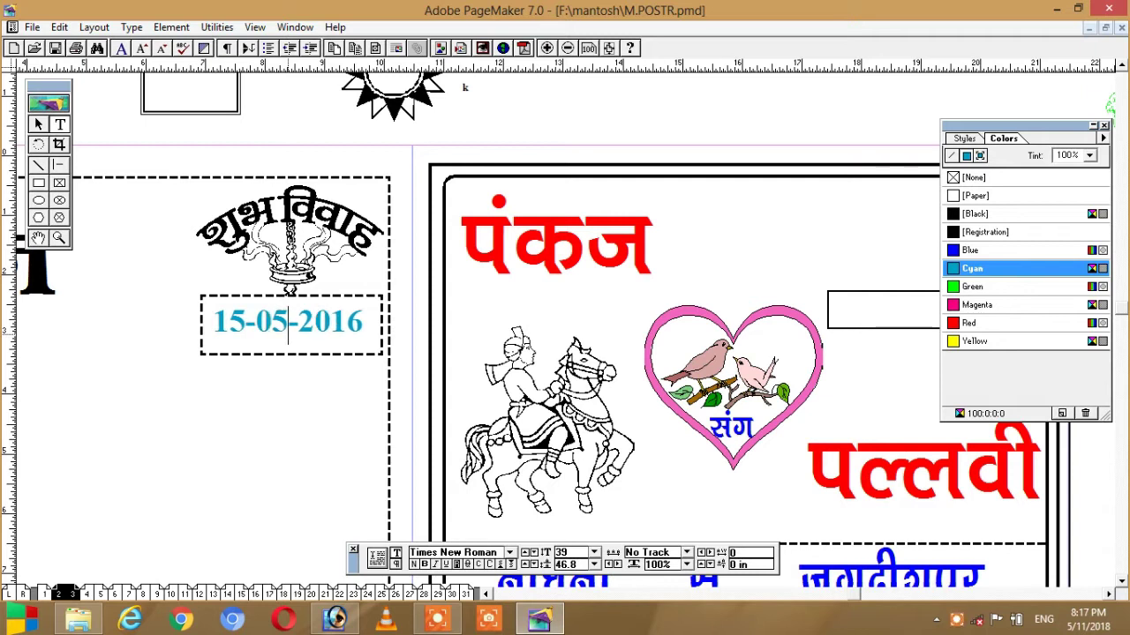
{"action": "left_click", "coordinate": [359, 324]}
{"action": "key", "text": "BackSpace"}
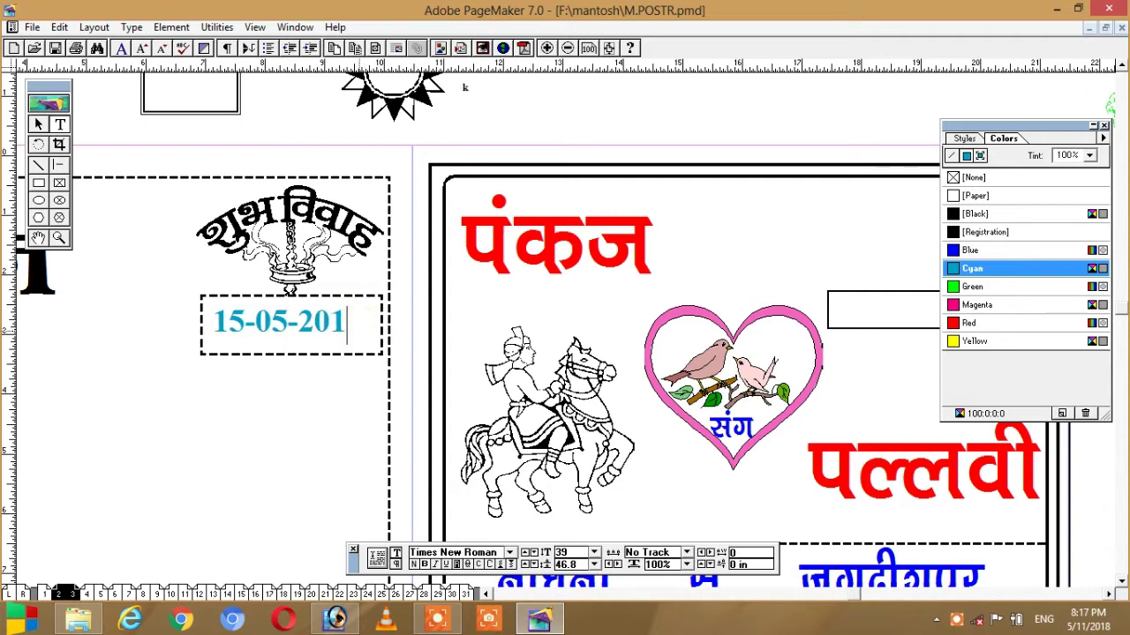
{"action": "type", "text": "8"}
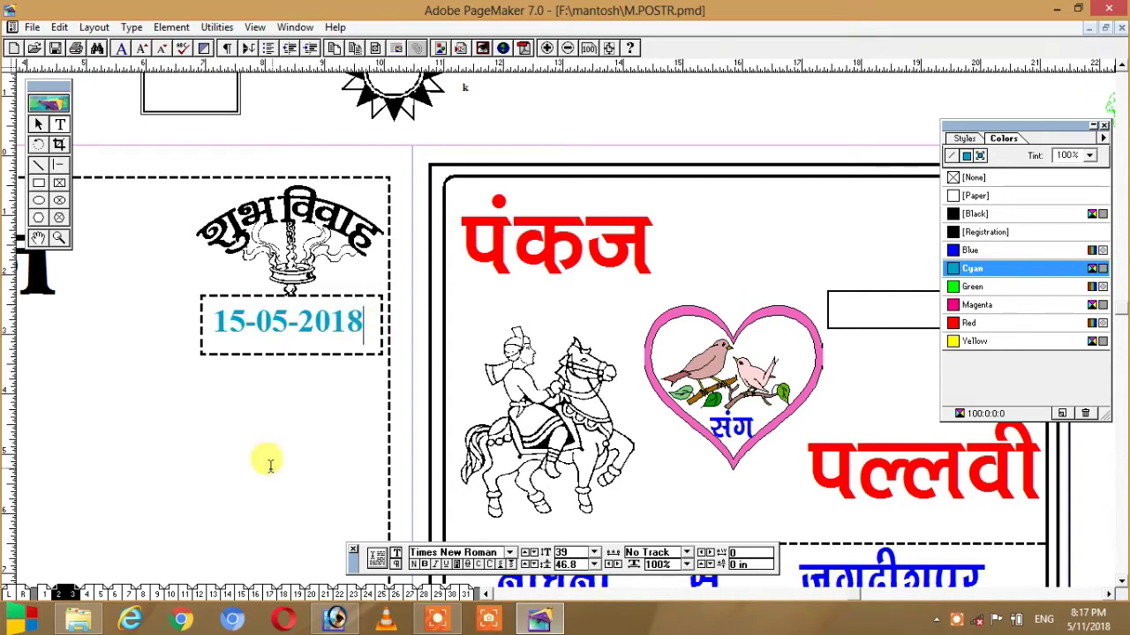
Copy the पंकज text block lower on the page and retype it as पल्लवी.
{"action": "left_click_drag", "start_coordinate": [296, 415], "coordinate": [531, 372]}
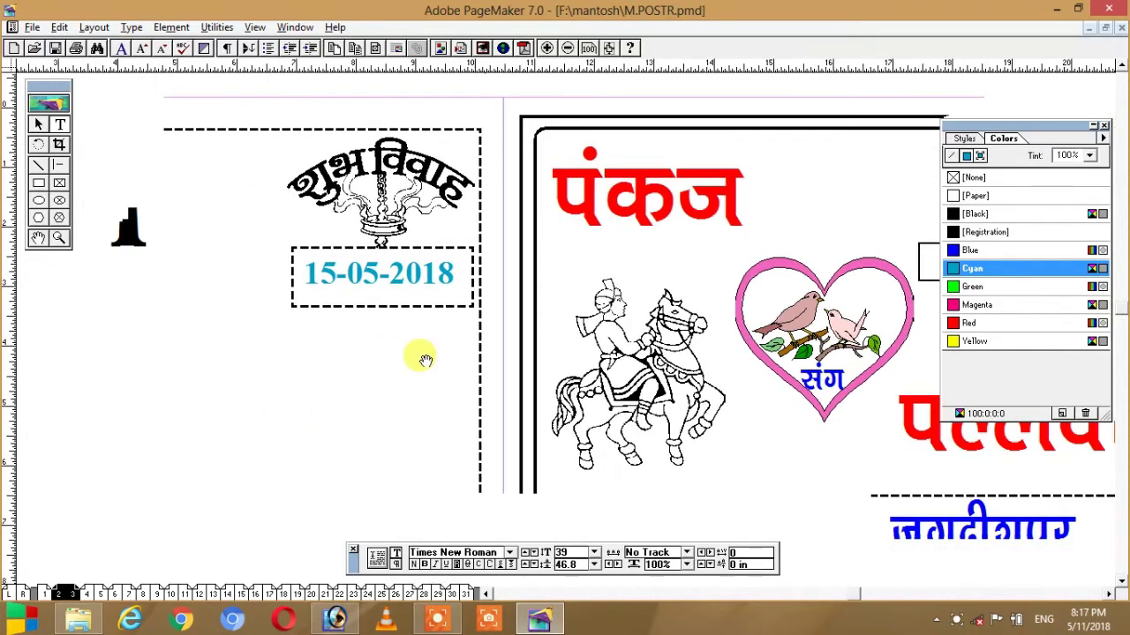
{"action": "scroll", "coordinate": [488, 385], "scroll_direction": "down", "scroll_amount": 1}
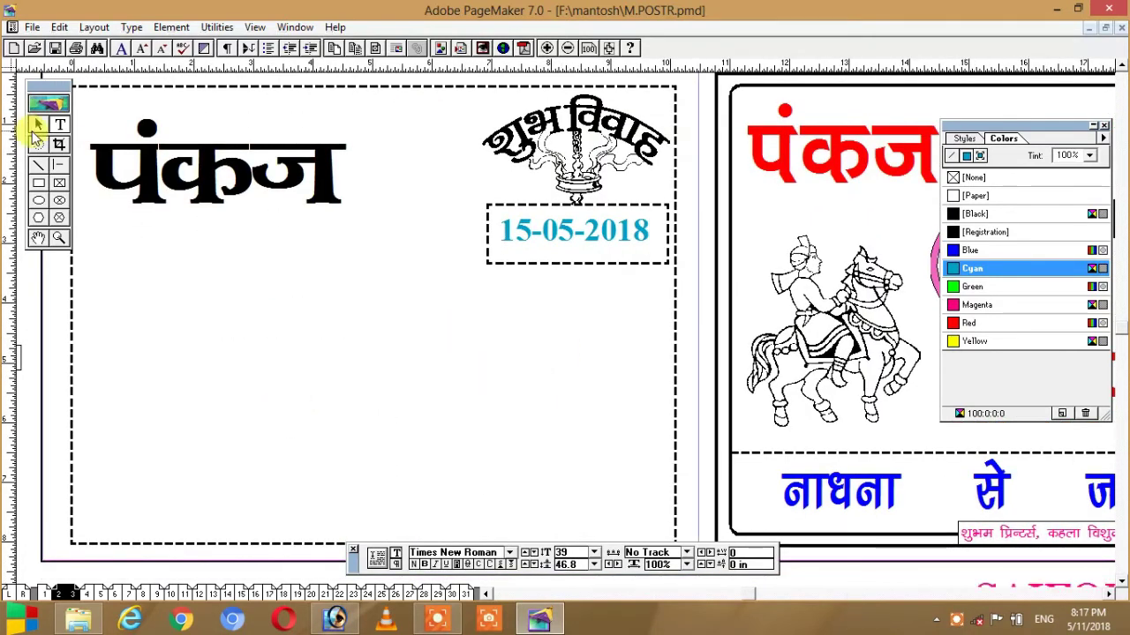
{"action": "left_click", "coordinate": [249, 176]}
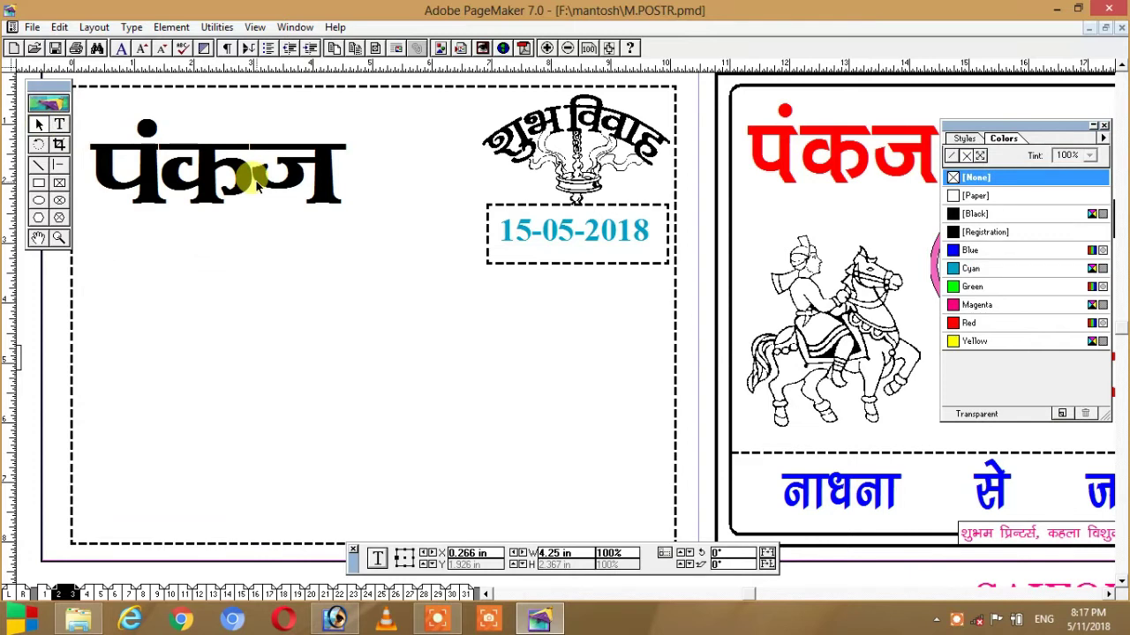
{"action": "left_click_drag", "start_coordinate": [264, 201], "coordinate": [507, 414]}
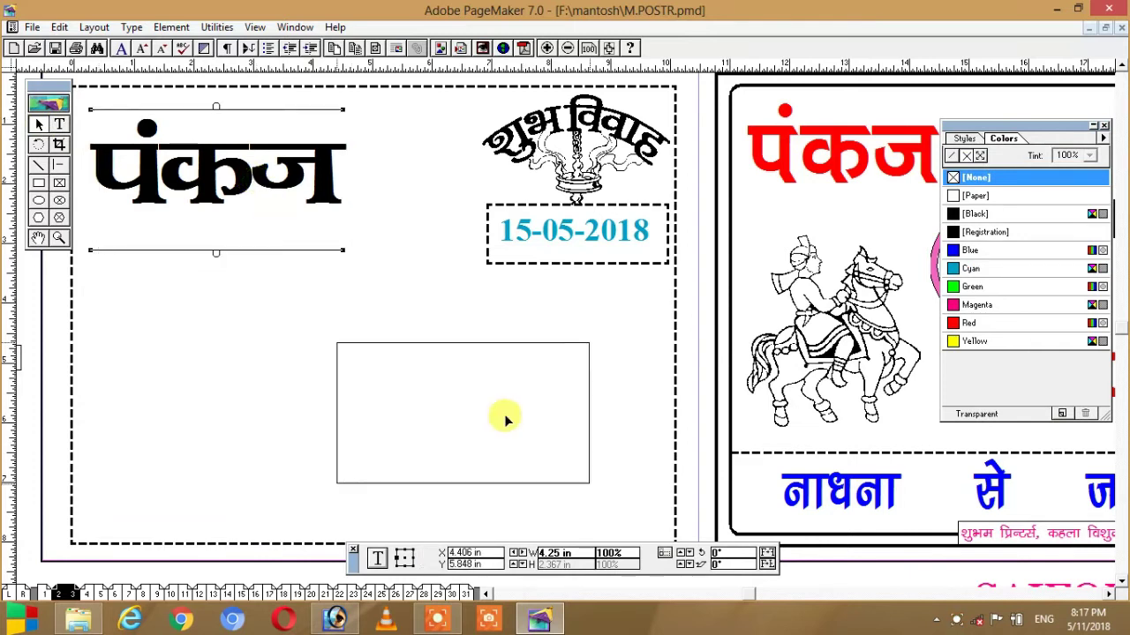
{"action": "left_click", "coordinate": [59, 123]}
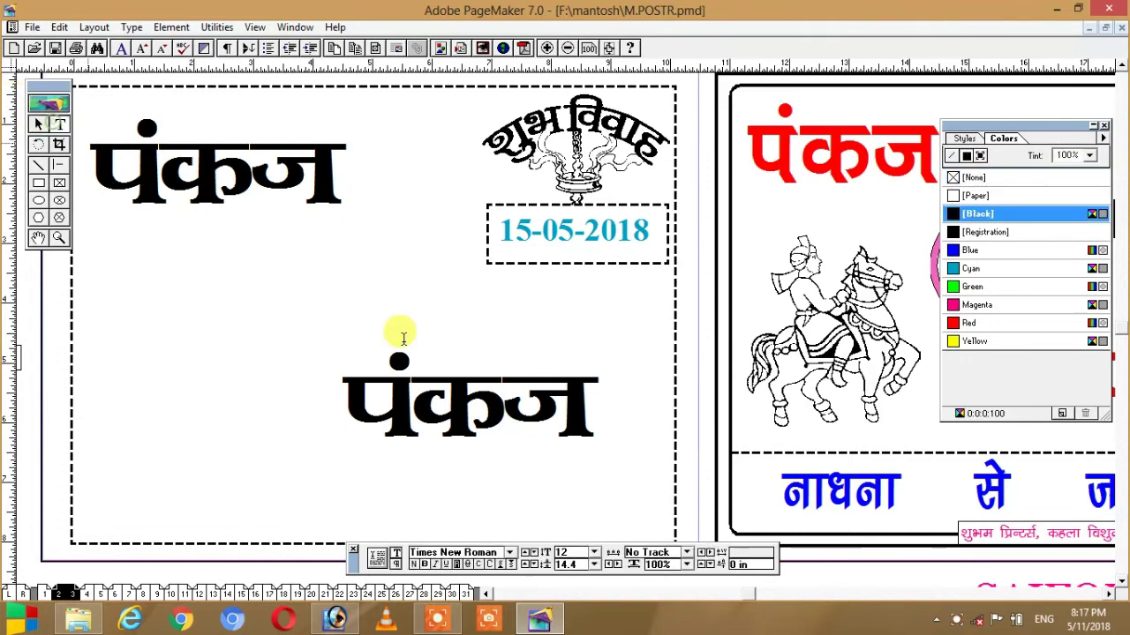
{"action": "left_click", "coordinate": [517, 415]}
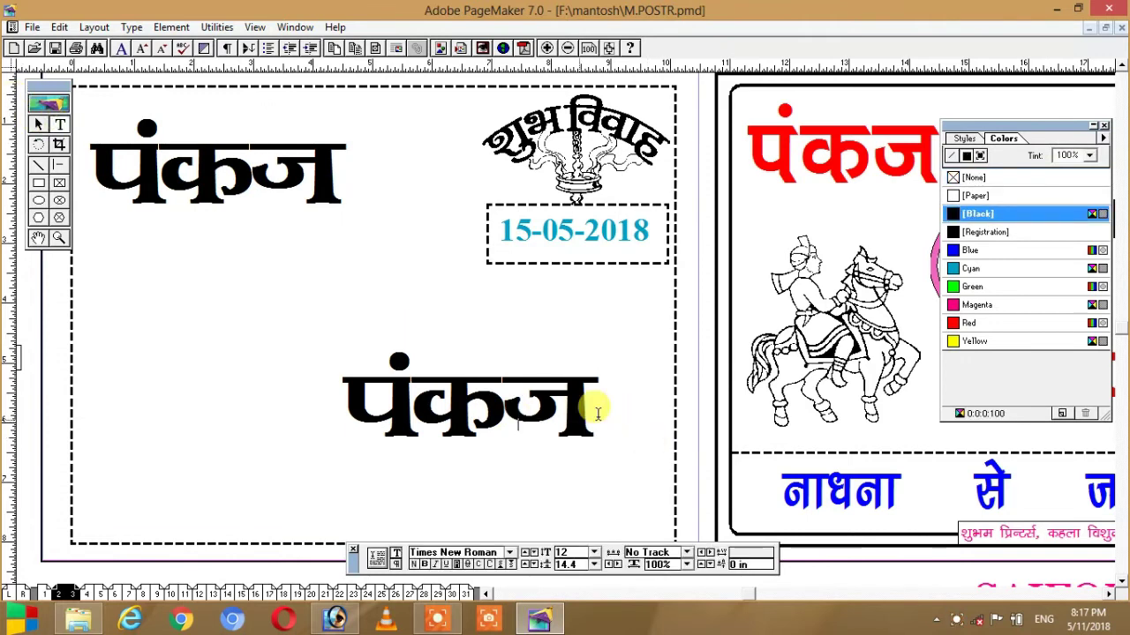
{"action": "left_click_drag", "start_coordinate": [596, 413], "coordinate": [366, 413]}
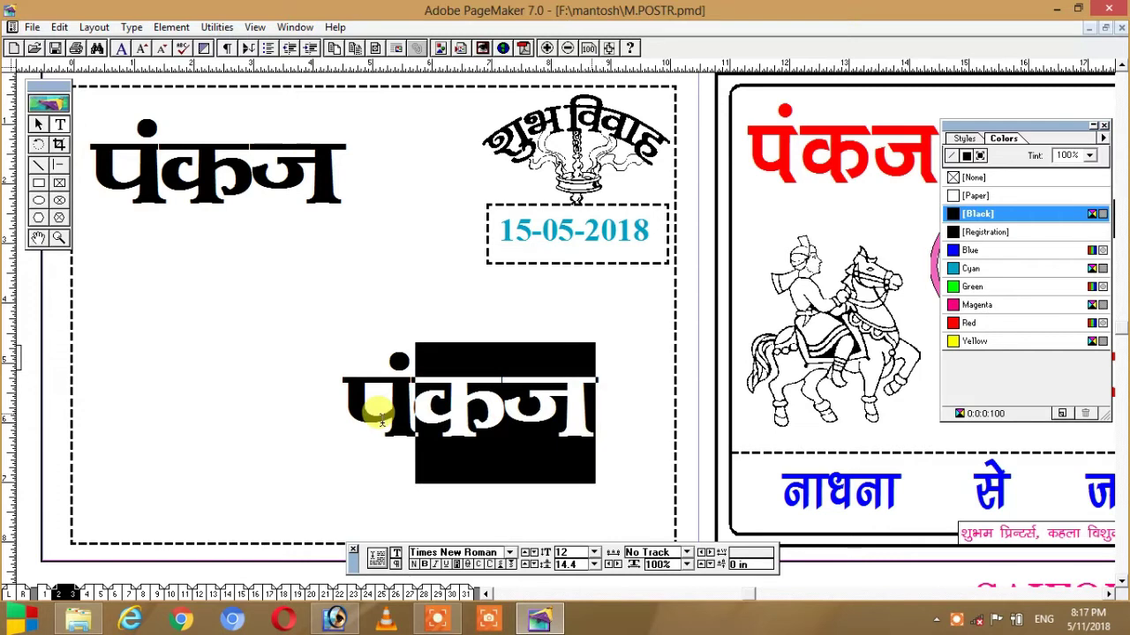
{"action": "type", "text": "i"}
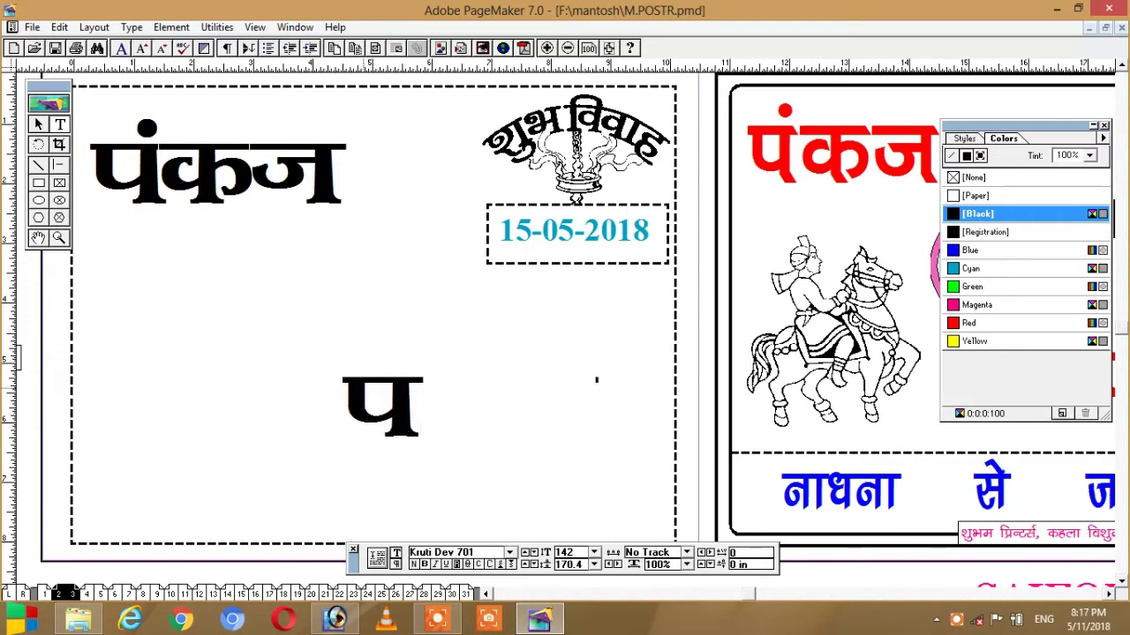
{"action": "type", "text": "Yyo"}
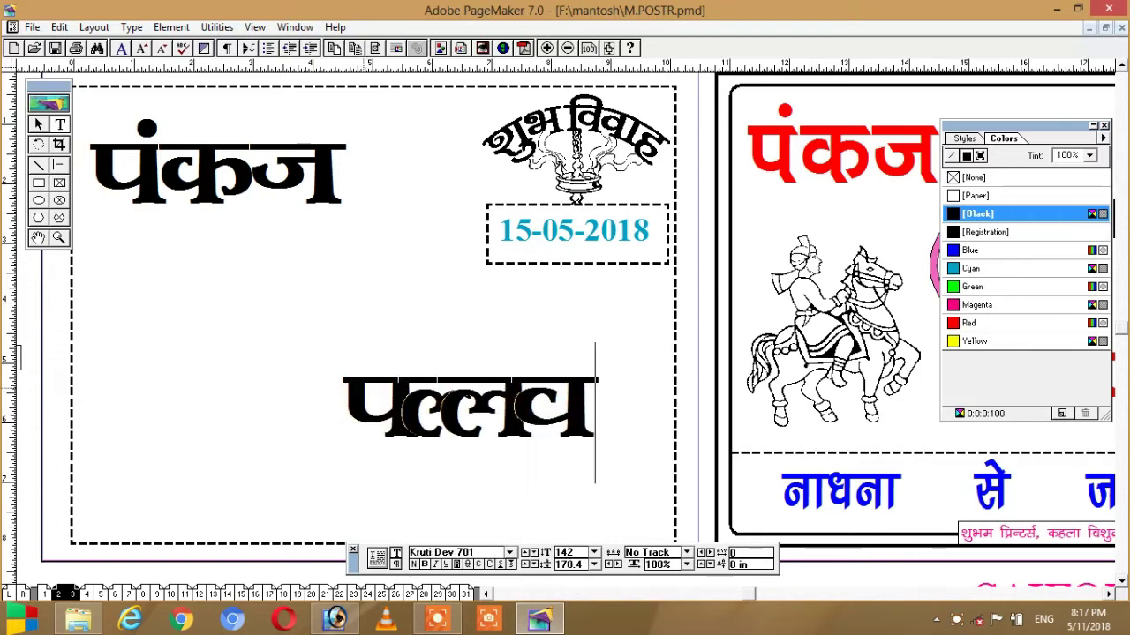
{"action": "type", "text": "h"}
Widen the पल्लवी text block and move it to the lower right of the poster.
{"action": "left_click", "coordinate": [38, 125]}
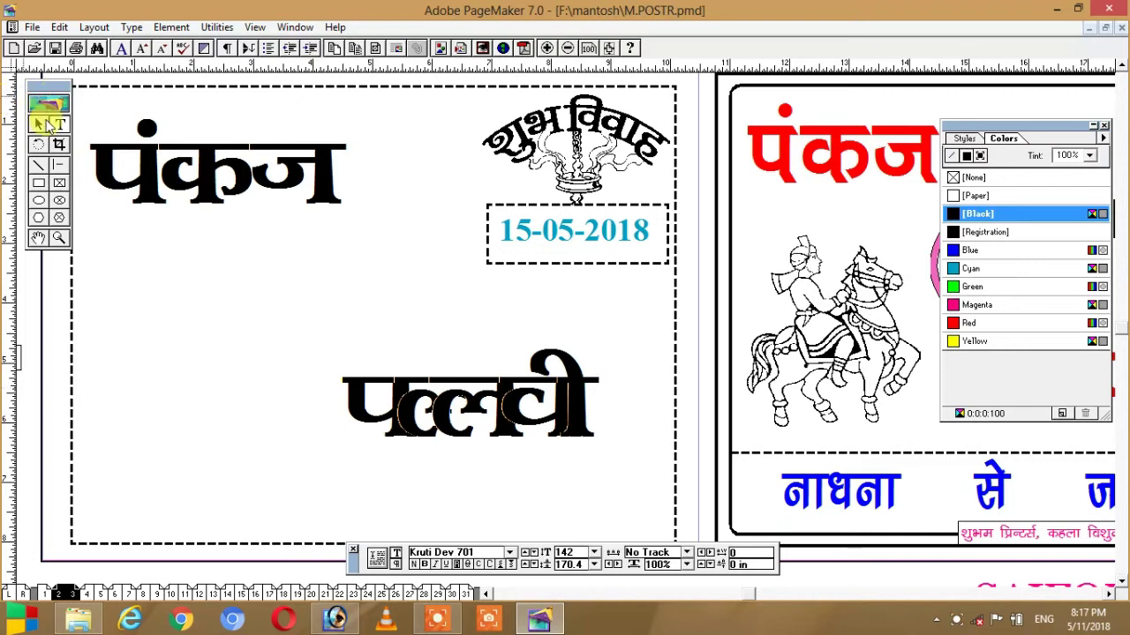
{"action": "left_click", "coordinate": [397, 447]}
{"action": "left_click", "coordinate": [342, 344]}
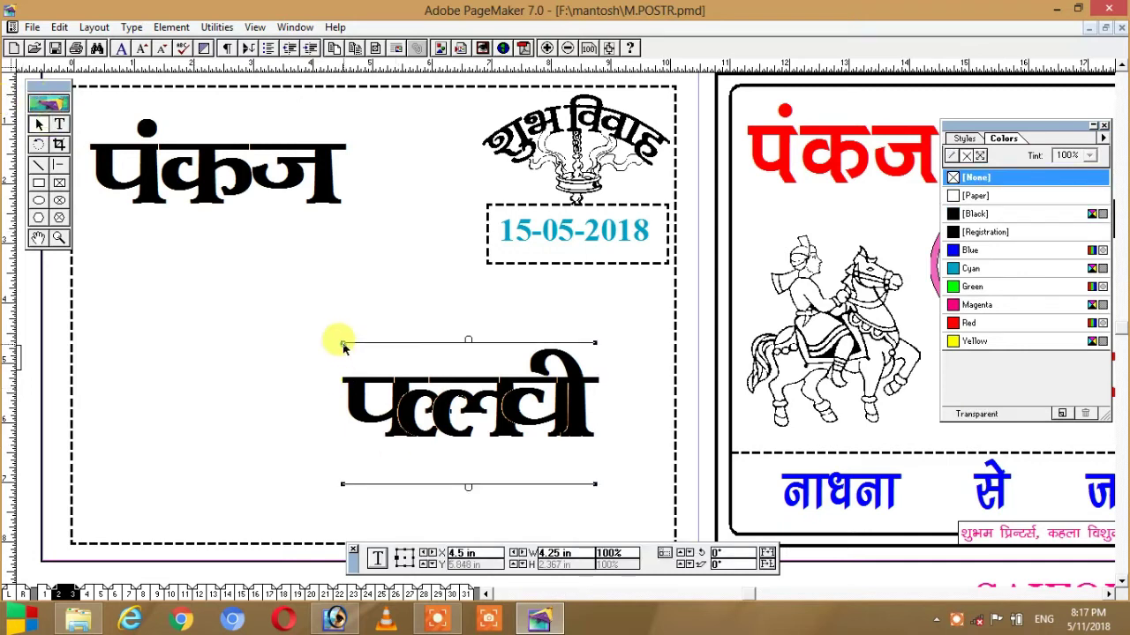
{"action": "left_click_drag", "start_coordinate": [344, 347], "coordinate": [248, 349]}
{"action": "left_click_drag", "start_coordinate": [452, 441], "coordinate": [521, 475]}
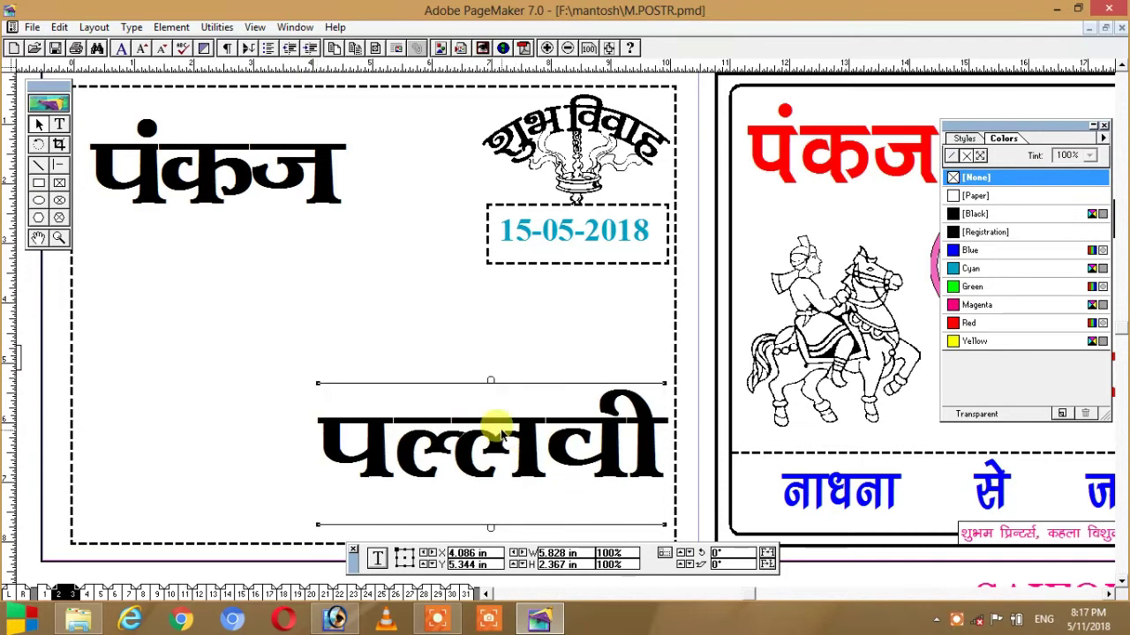
Add the word संग on a new line below पंकज.
{"action": "left_click", "coordinate": [59, 125]}
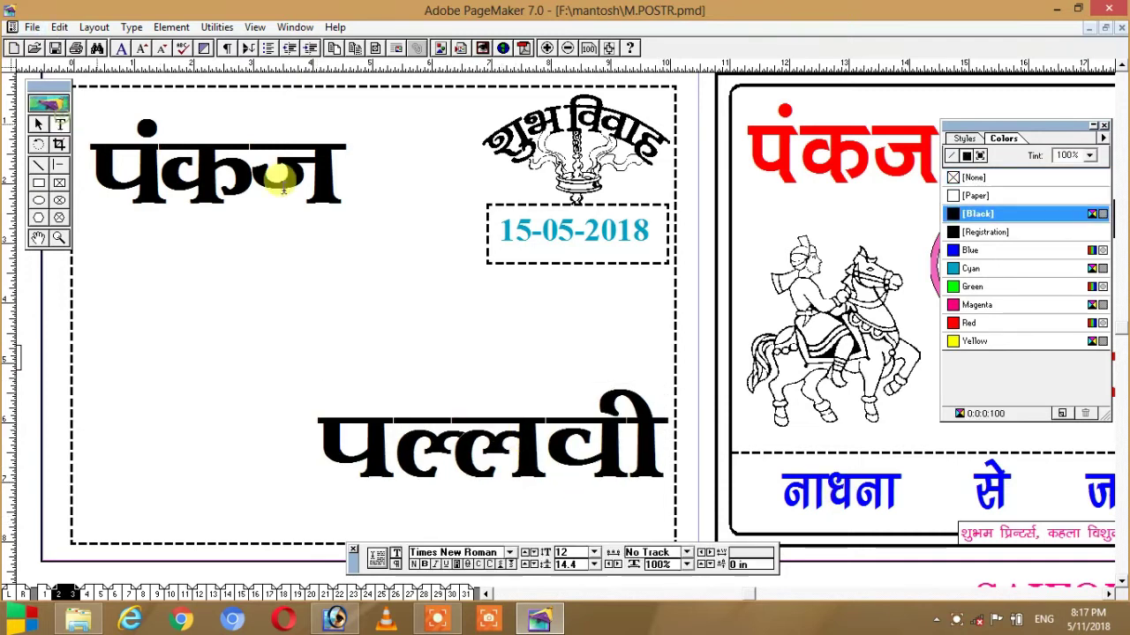
{"action": "left_click", "coordinate": [349, 179]}
{"action": "key", "text": "Return"}
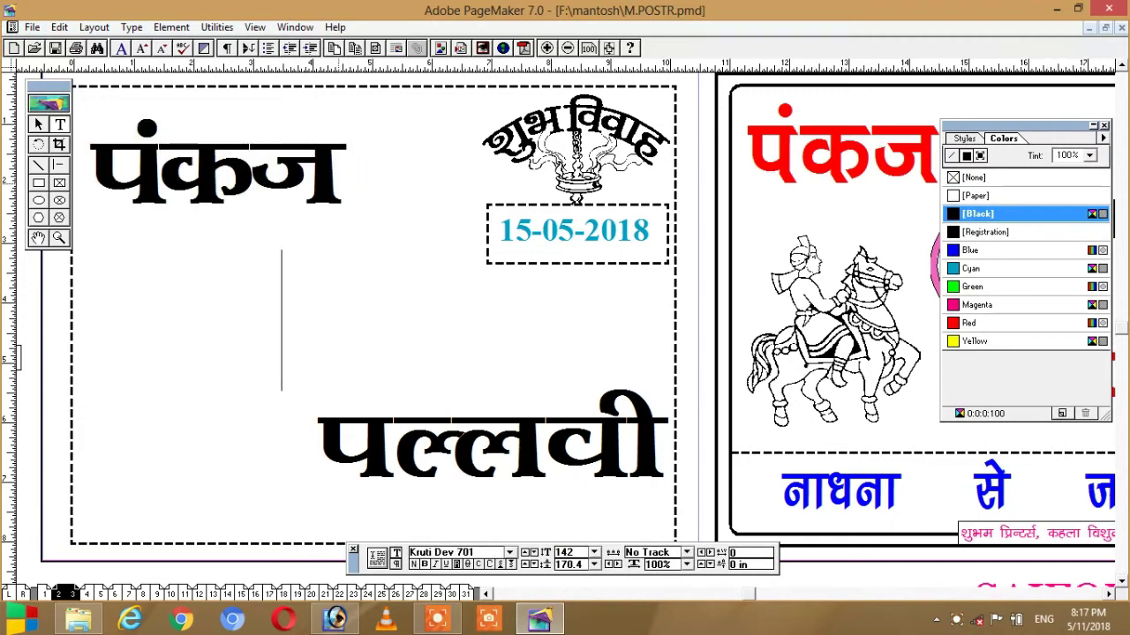
{"action": "type", "text": "lax"}
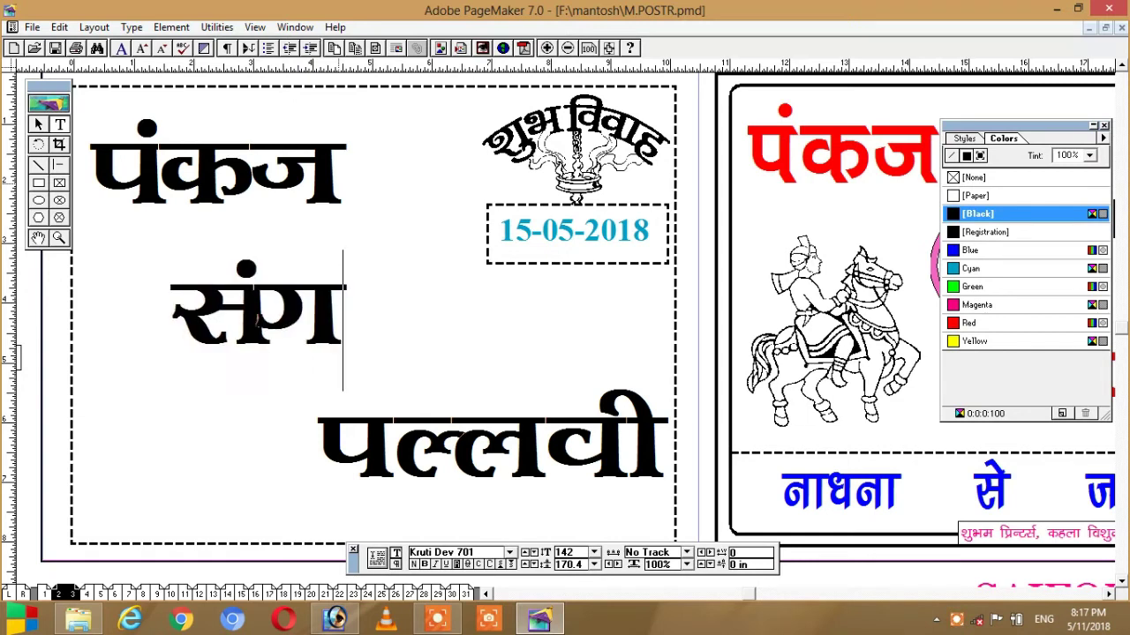
Shrink the word संग to 86 pt.
{"action": "key", "text": "shift+Left"}
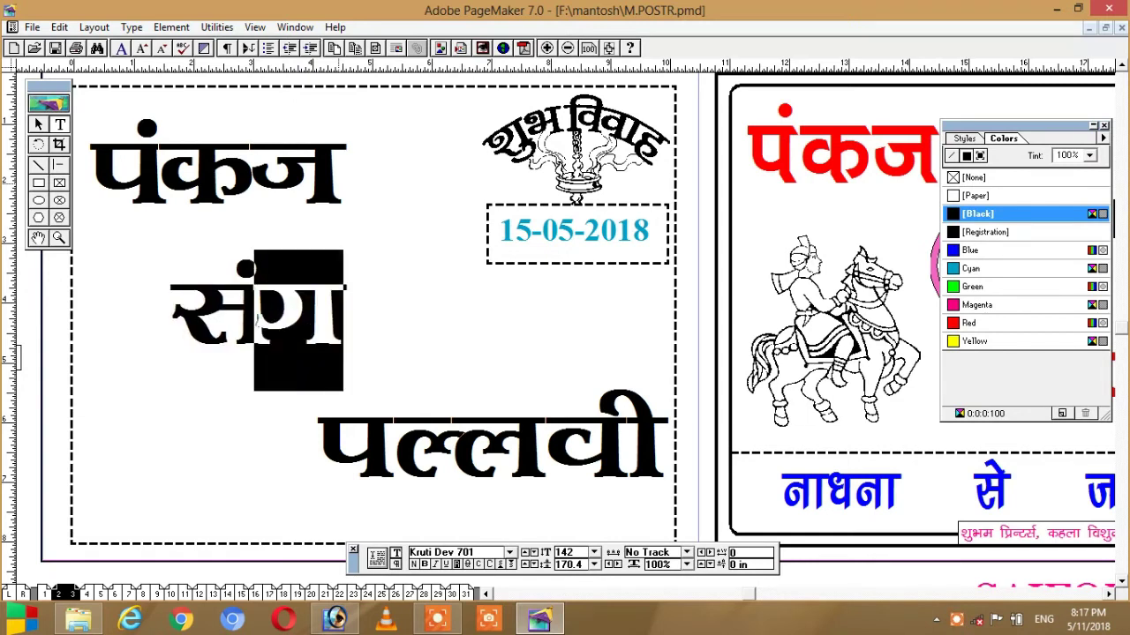
{"action": "key", "text": "shift+Left"}
{"action": "key", "text": "shift+Left"}
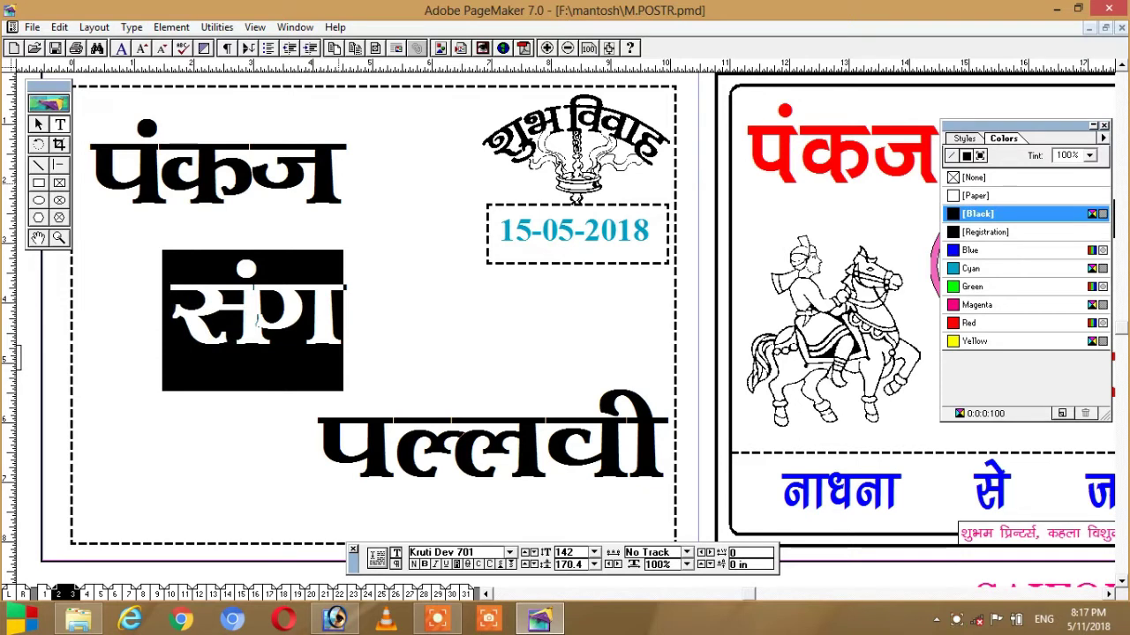
{"action": "key", "text": "ctrl+shift+less"}
{"action": "key", "text": "ctrl+shift+less"}
{"action": "key", "text": "ctrl+shift+less"}
{"action": "key", "text": "ctrl+shift+less"}
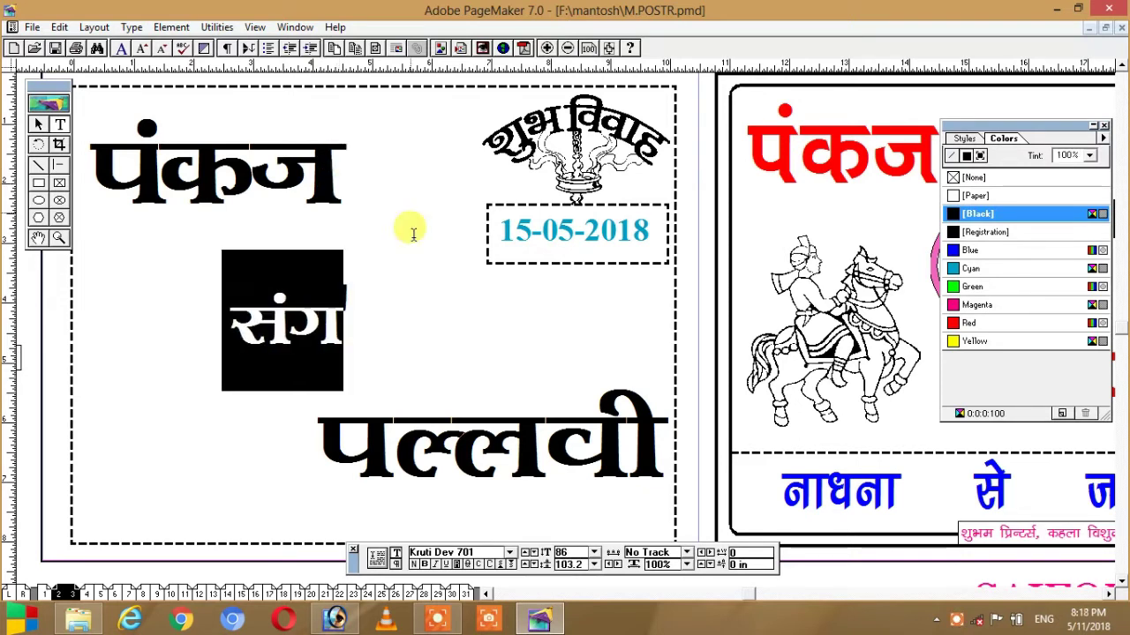
{"action": "left_click", "coordinate": [412, 292]}
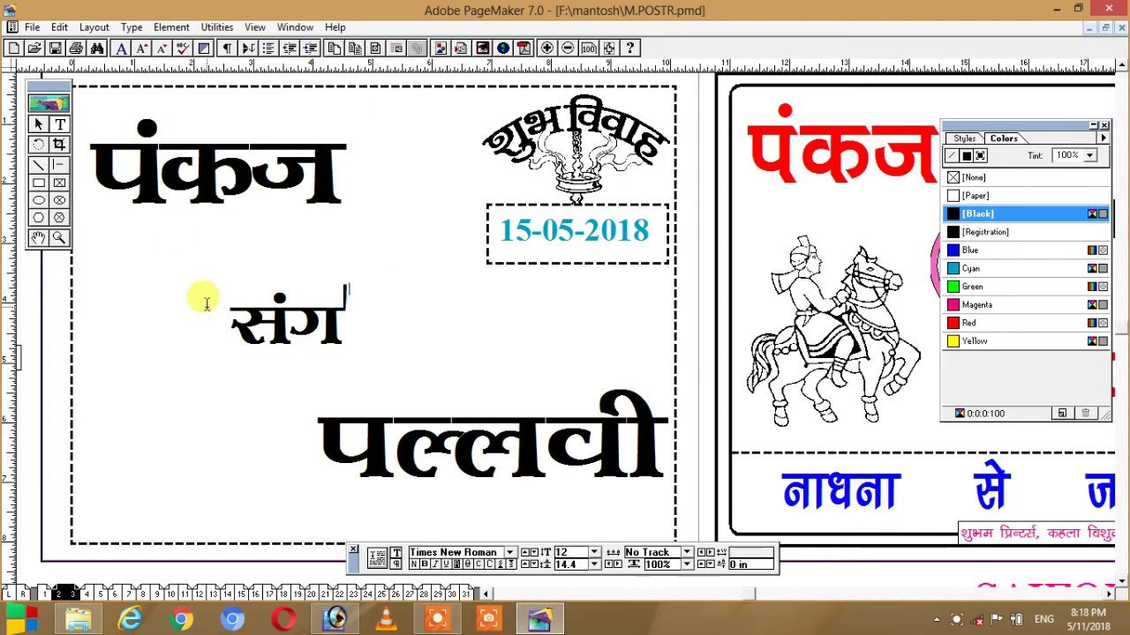
{"action": "left_click", "coordinate": [231, 320]}
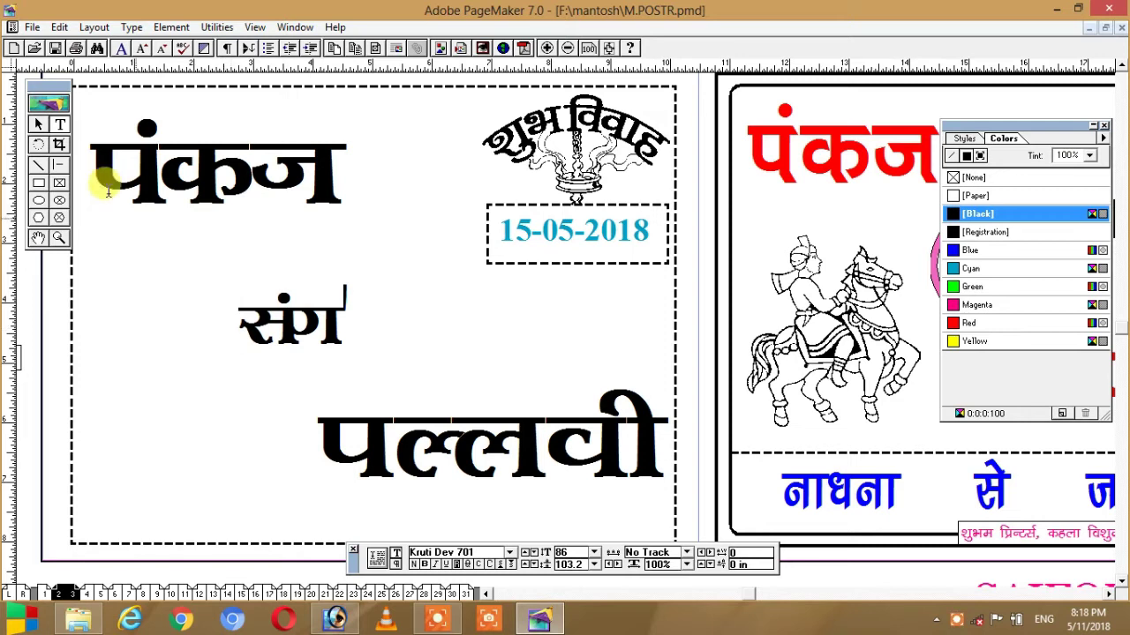
Move the संग text block slightly to the right.
{"action": "left_click", "coordinate": [38, 125]}
{"action": "left_click", "coordinate": [307, 328]}
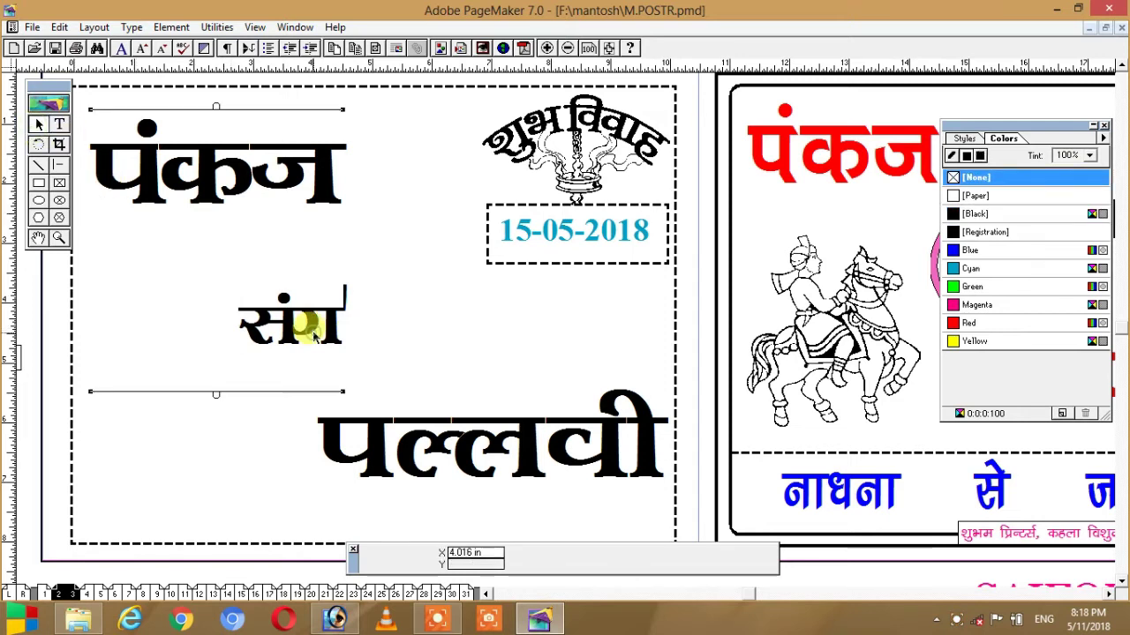
{"action": "left_click_drag", "start_coordinate": [313, 338], "coordinate": [328, 338]}
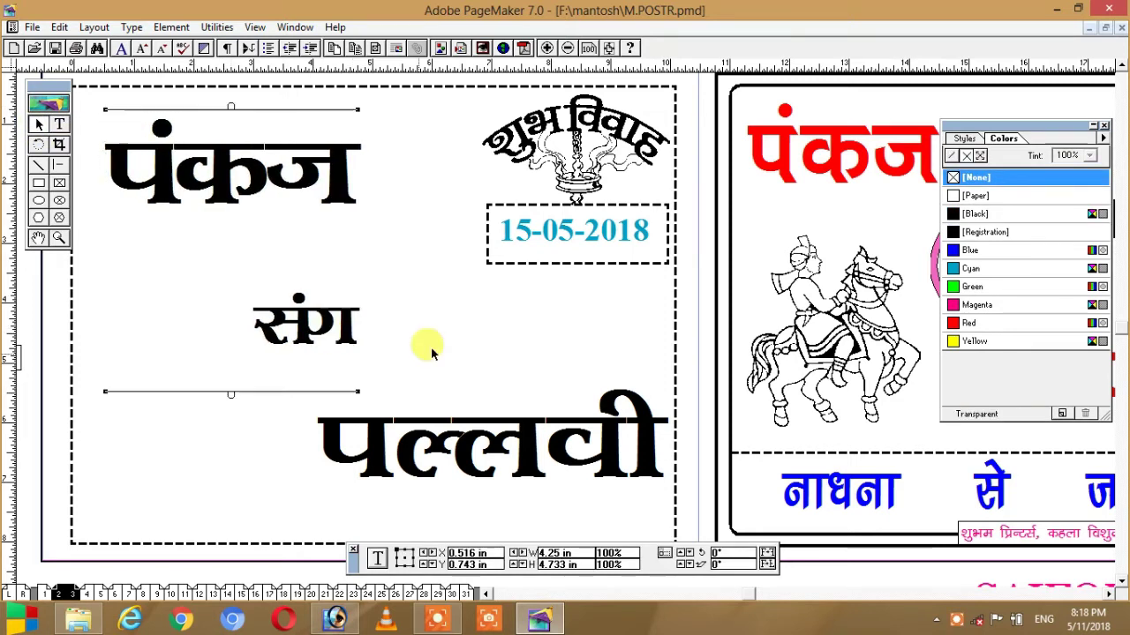
{"action": "left_click", "coordinate": [431, 353]}
Widen the पंकज text block so its text shifts right toward the centre.
{"action": "left_click", "coordinate": [311, 196]}
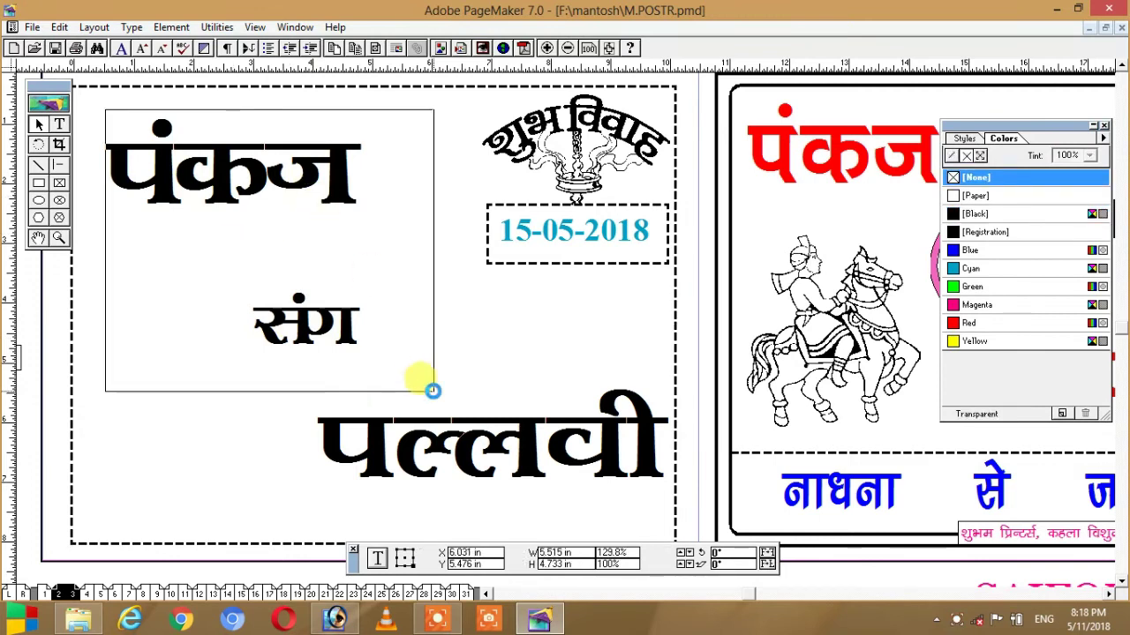
{"action": "left_click_drag", "start_coordinate": [357, 392], "coordinate": [434, 392]}
{"action": "left_click", "coordinate": [59, 124]}
{"action": "left_click", "coordinate": [39, 125]}
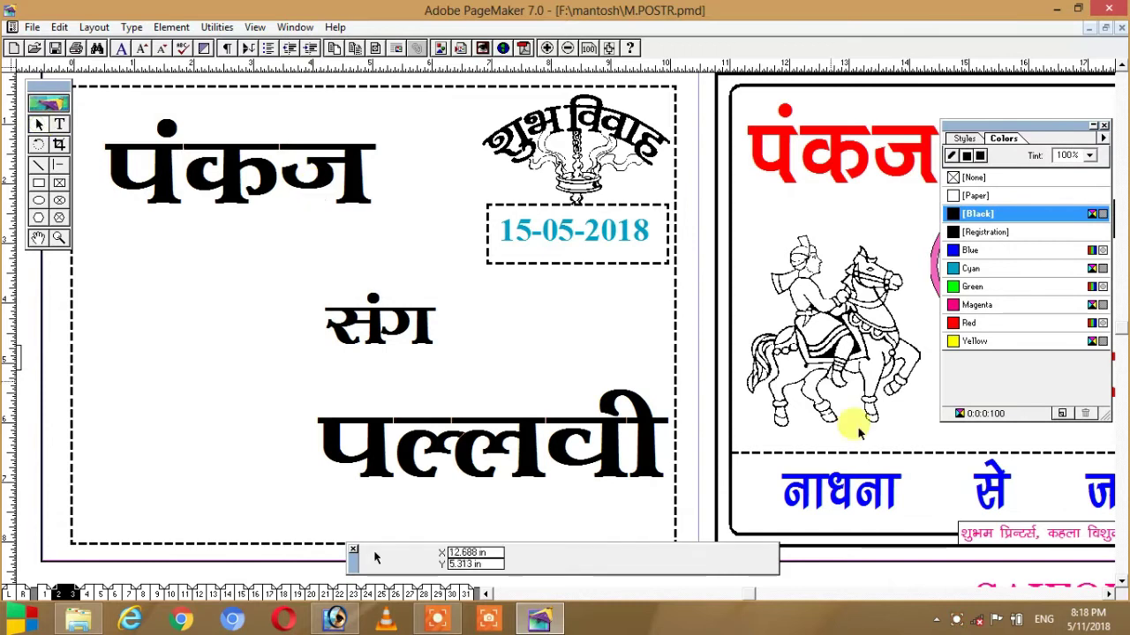
Move the horse-rider drawing beside पल्लवी on the left poster and make the date 15-05-2018 black.
{"action": "left_click", "coordinate": [862, 352]}
{"action": "left_click_drag", "start_coordinate": [862, 351], "coordinate": [216, 432]}
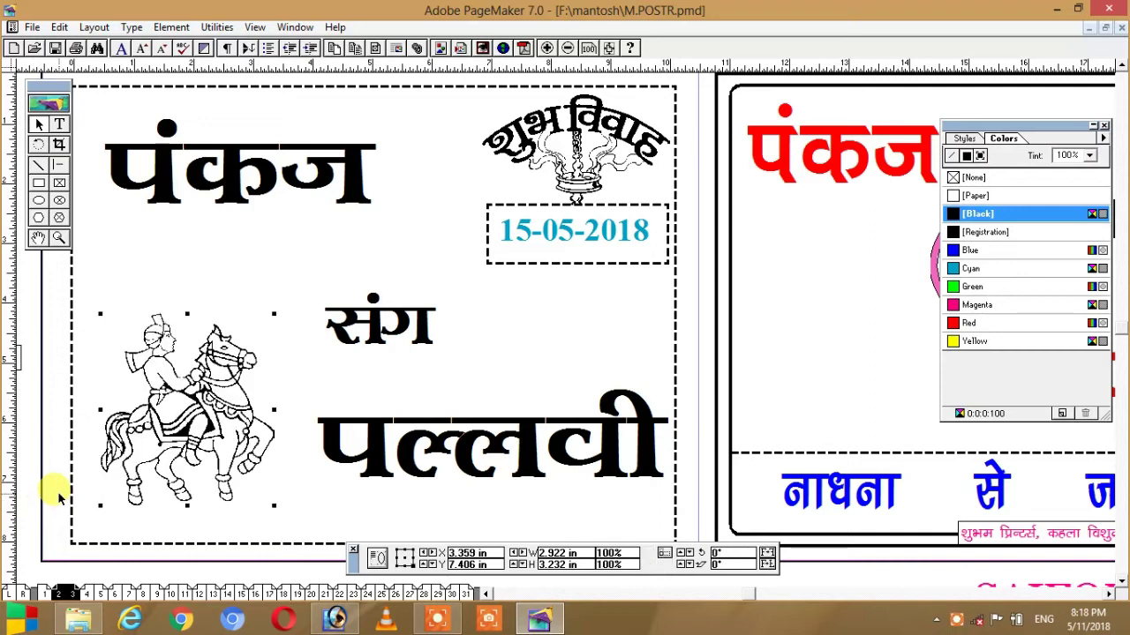
{"action": "left_click", "coordinate": [597, 250]}
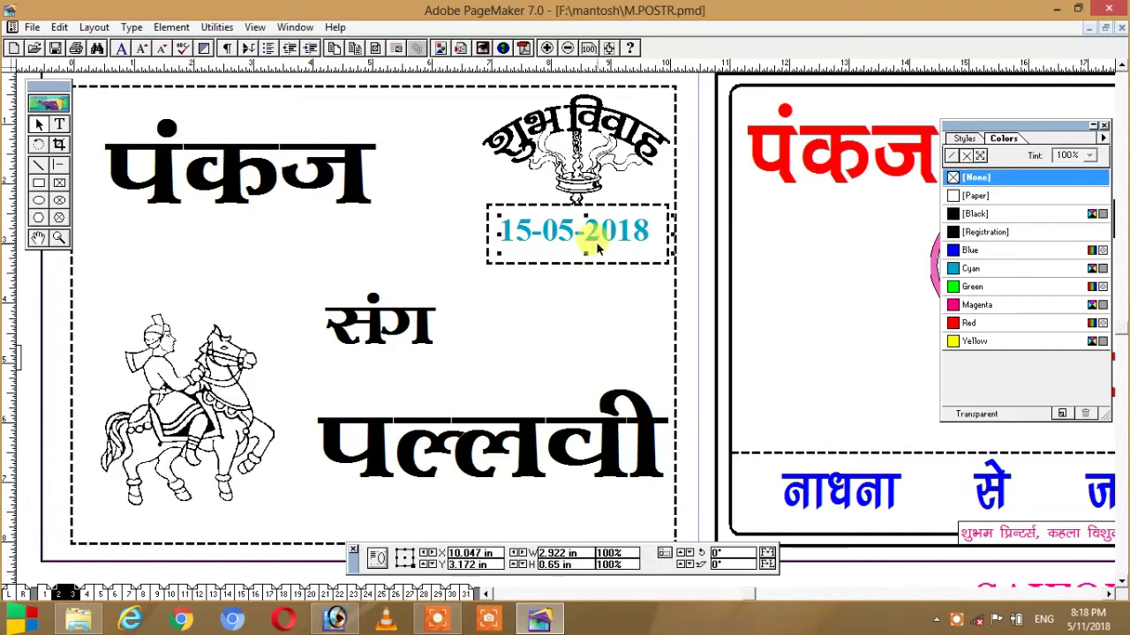
{"action": "left_click", "coordinate": [976, 215]}
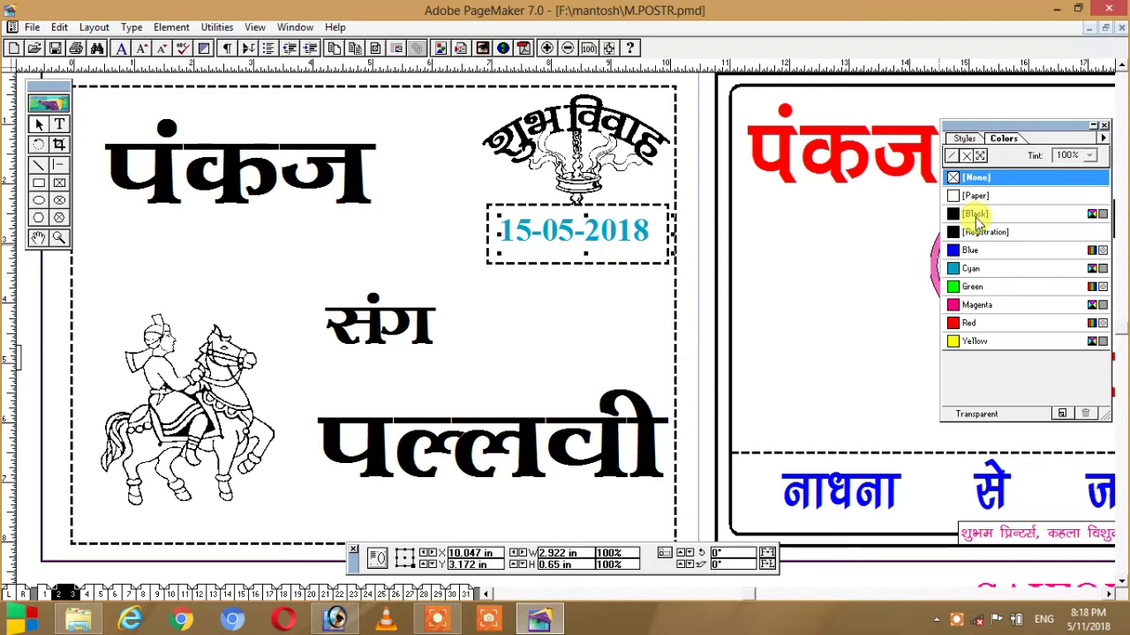
{"action": "left_click", "coordinate": [59, 125]}
{"action": "left_click", "coordinate": [634, 230]}
{"action": "left_click_drag", "start_coordinate": [650, 229], "coordinate": [466, 234]}
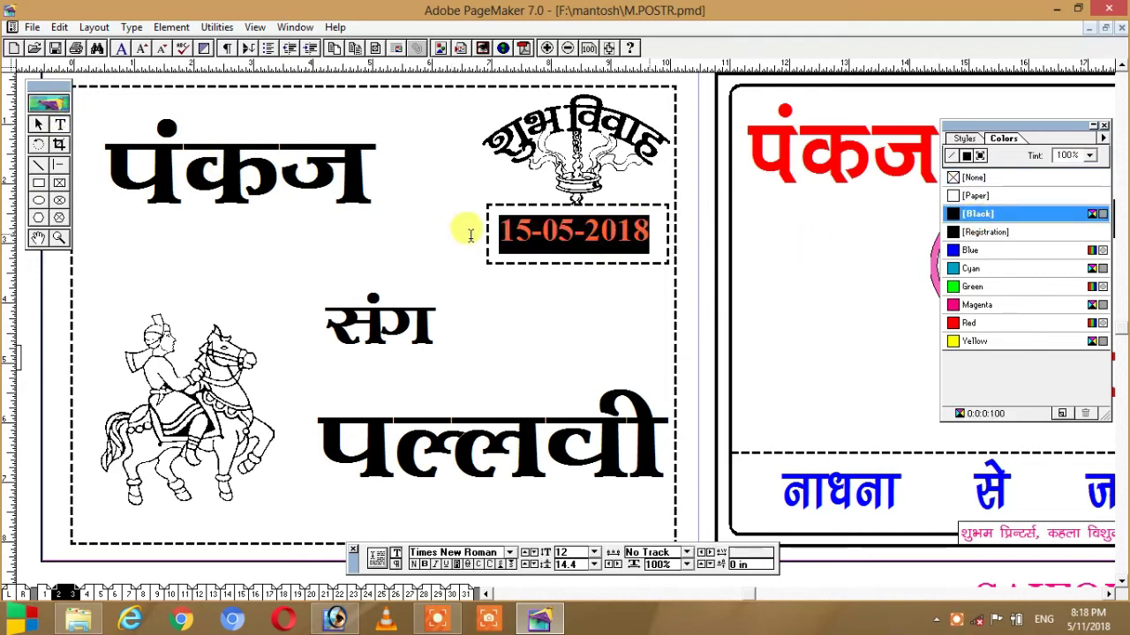
{"action": "left_click", "coordinate": [1011, 214]}
Nudge the horse drawing, संग and पल्लवी slightly upward.
{"action": "scroll", "coordinate": [656, 327], "scroll_direction": "down", "scroll_amount": 3}
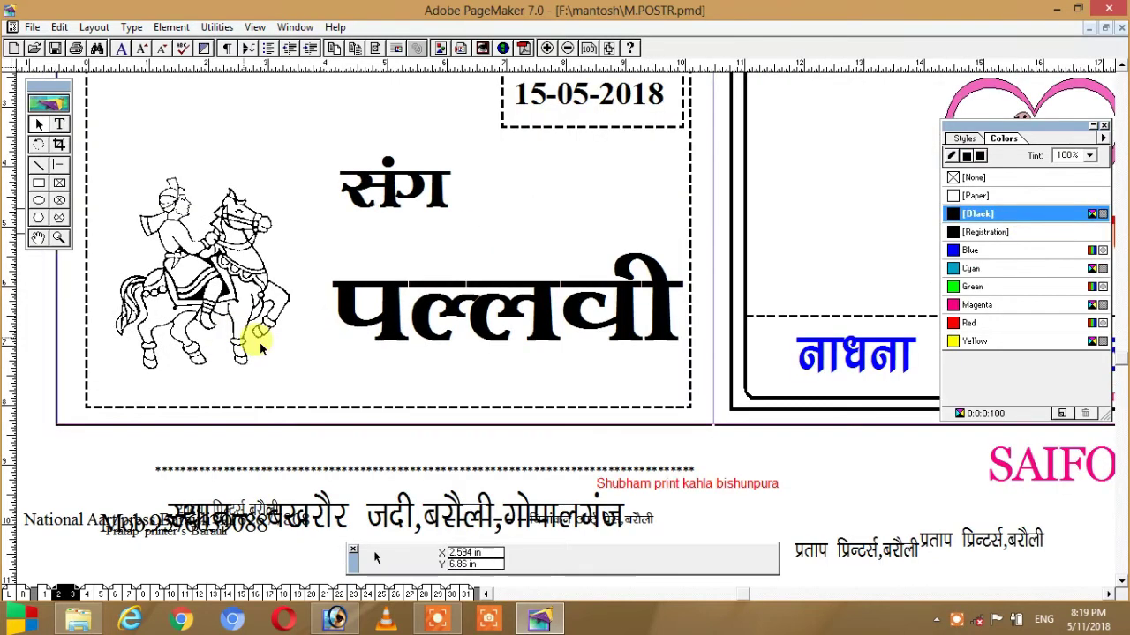
{"action": "left_click_drag", "start_coordinate": [221, 300], "coordinate": [219, 254]}
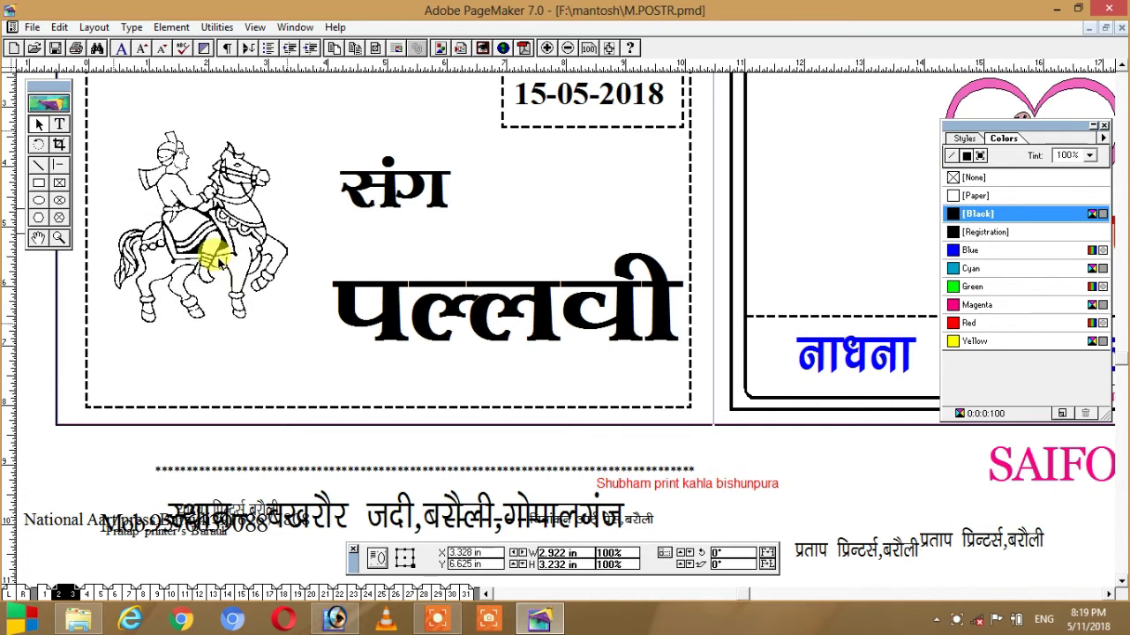
{"action": "left_click", "coordinate": [401, 201]}
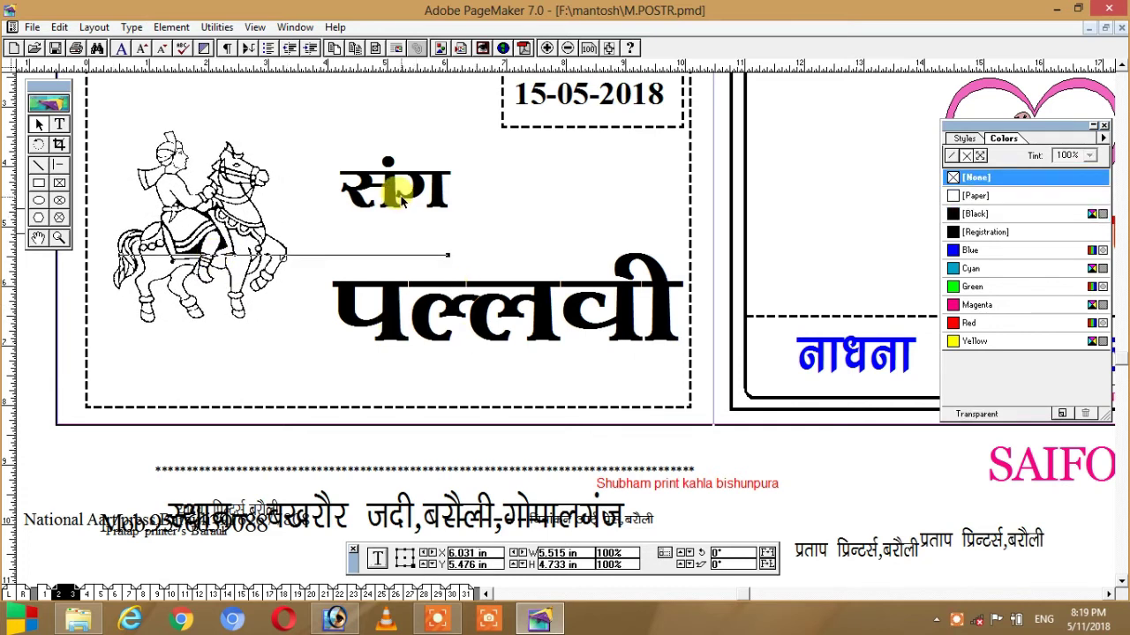
{"action": "scroll", "coordinate": [476, 230], "scroll_direction": "up", "scroll_amount": 2}
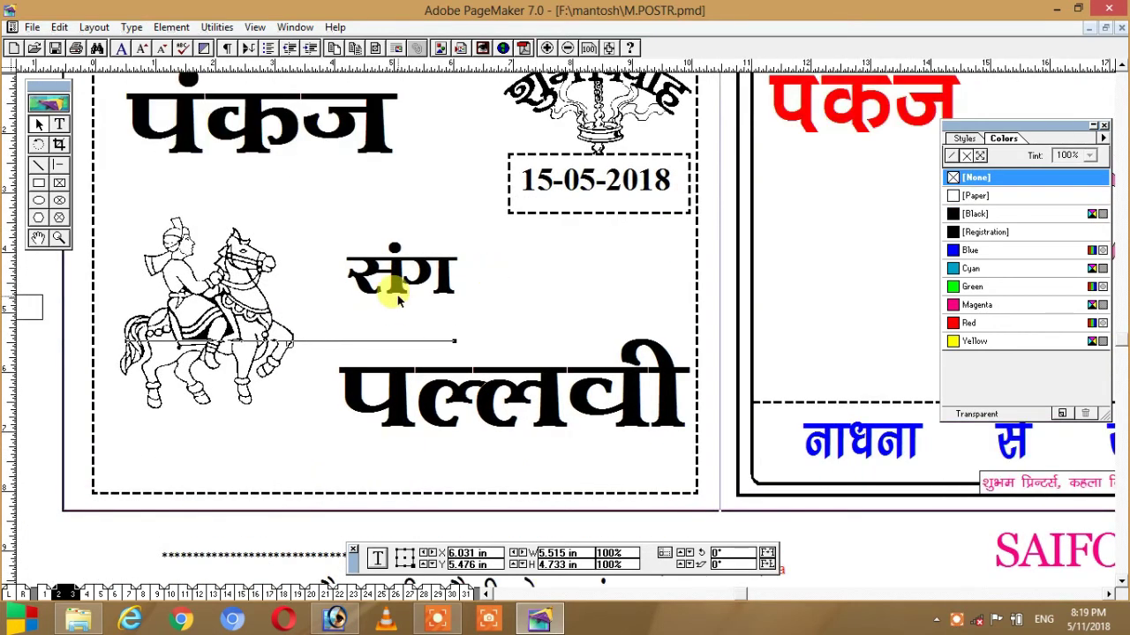
{"action": "left_click_drag", "start_coordinate": [397, 291], "coordinate": [391, 282]}
{"action": "left_click", "coordinate": [517, 408]}
{"action": "left_click_drag", "start_coordinate": [516, 407], "coordinate": [514, 399]}
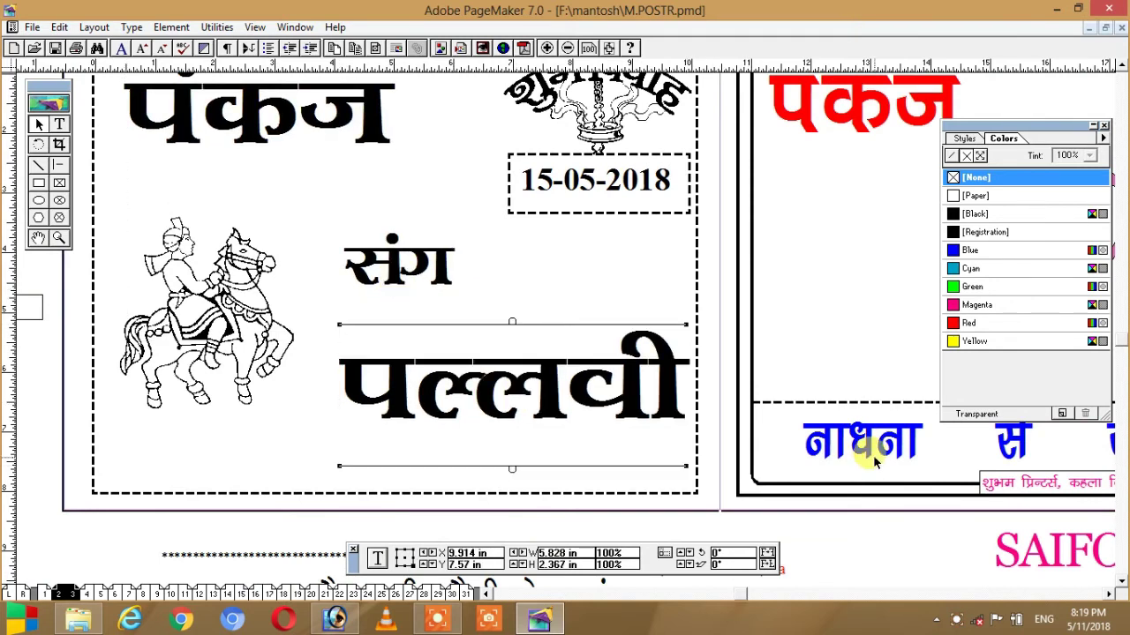
Move नाधना से जगदीशपुर to the bottom of the left poster and make it black.
{"action": "mouse_move", "coordinate": [873, 454]}
{"action": "left_mouse_down"}
{"action": "mouse_move", "coordinate": [642, 486]}
{"action": "mouse_move", "coordinate": [225, 481]}
{"action": "left_mouse_up"}
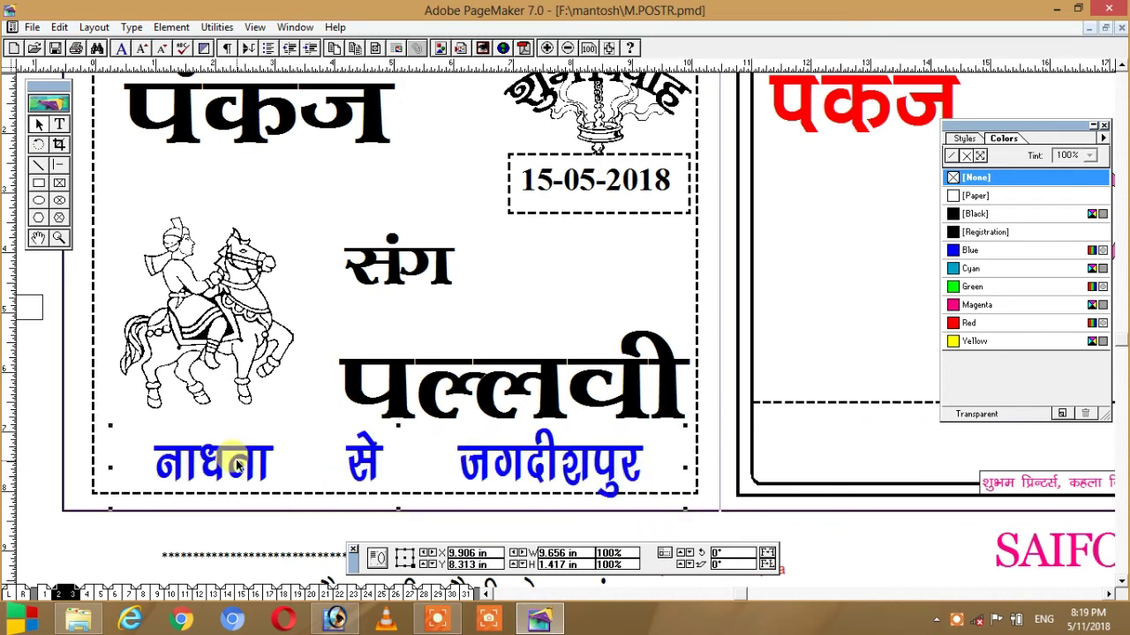
{"action": "left_click", "coordinate": [59, 124]}
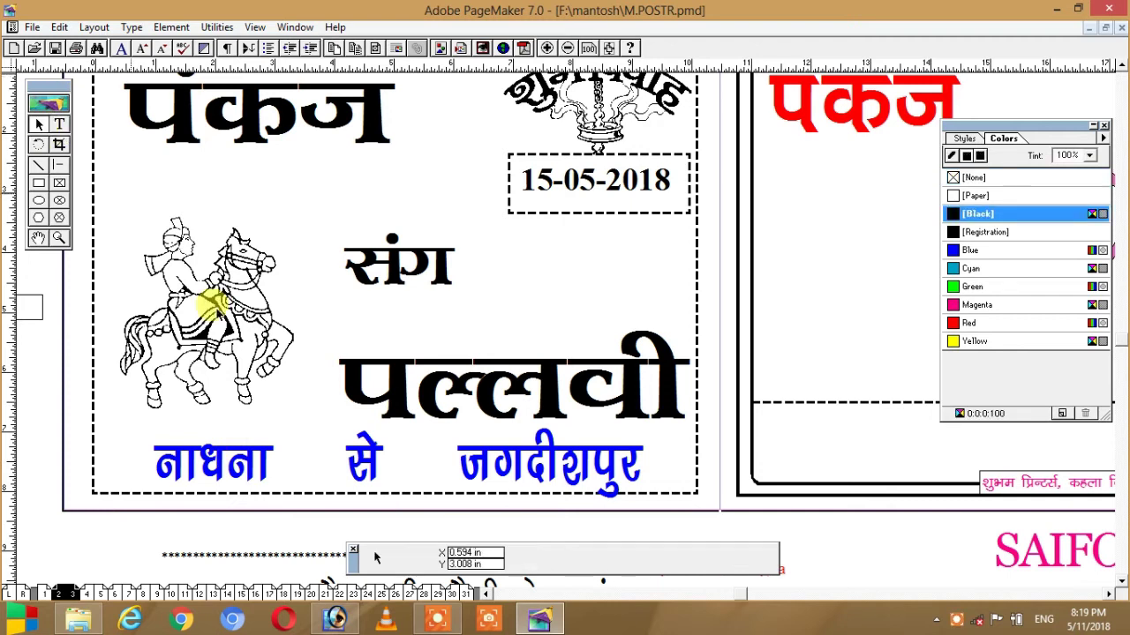
{"action": "left_click", "coordinate": [59, 125]}
{"action": "mouse_move", "coordinate": [632, 461]}
{"action": "left_mouse_down"}
{"action": "mouse_move", "coordinate": [174, 481]}
{"action": "mouse_move", "coordinate": [132, 467]}
{"action": "left_mouse_up"}
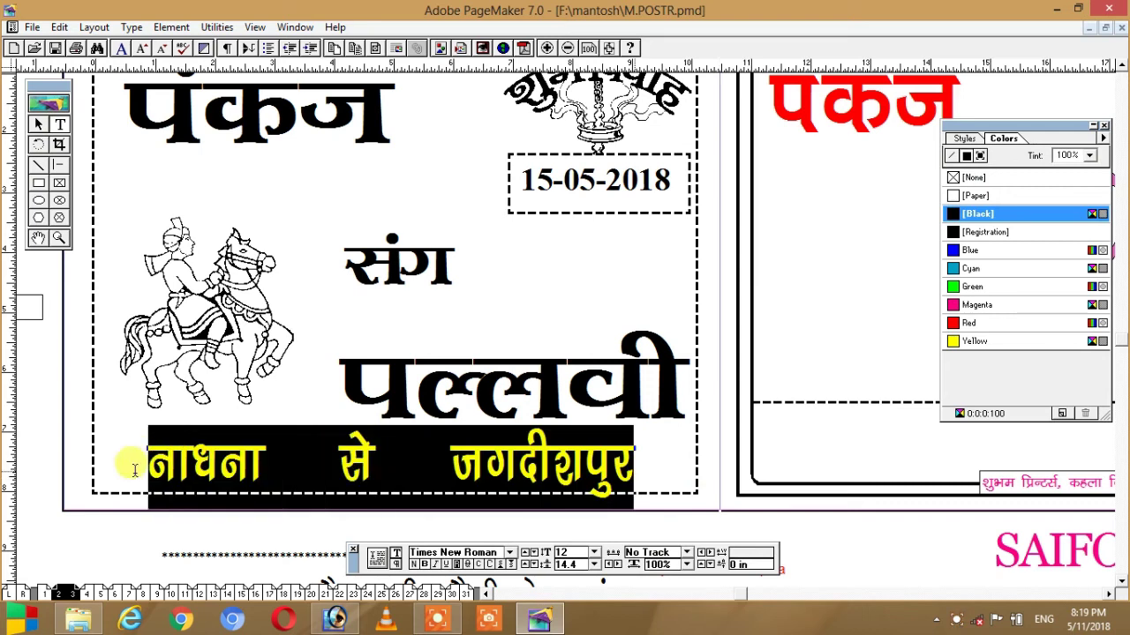
{"action": "left_click", "coordinate": [970, 251]}
{"action": "left_click", "coordinate": [975, 214]}
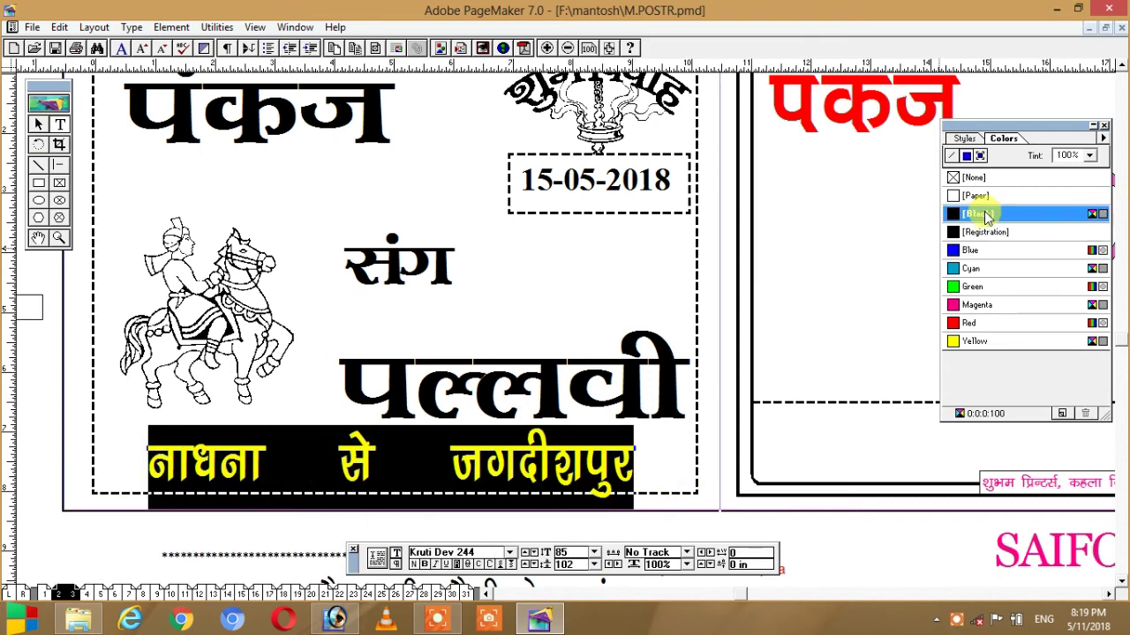
{"action": "left_click", "coordinate": [633, 452]}
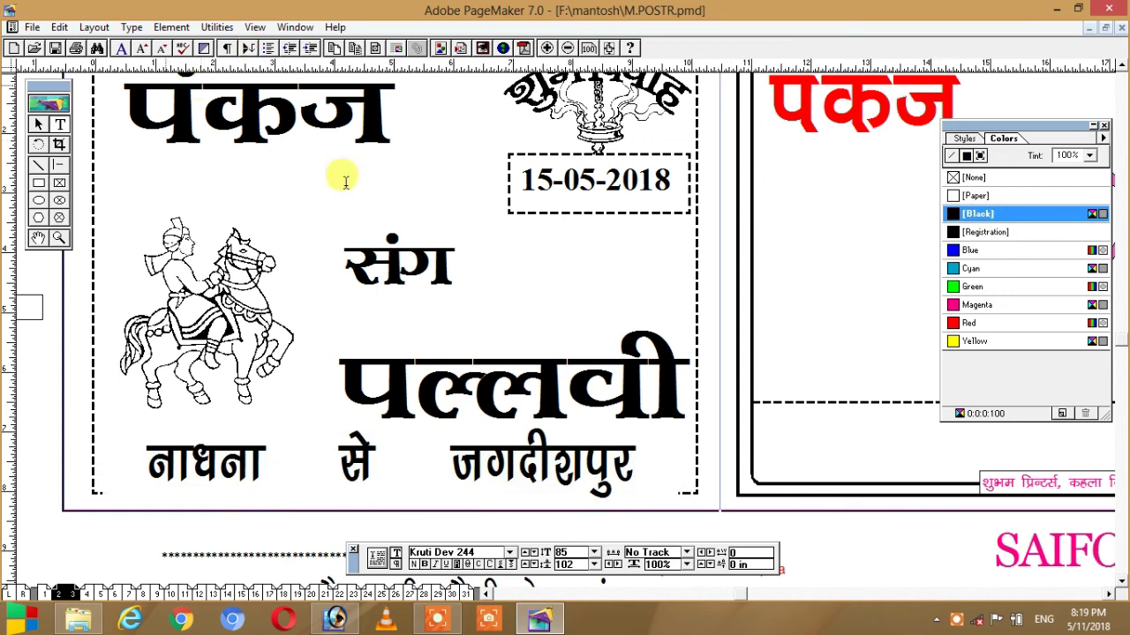
Raise the पल्लवी block a little higher.
{"action": "left_click", "coordinate": [38, 125]}
{"action": "left_click", "coordinate": [521, 408]}
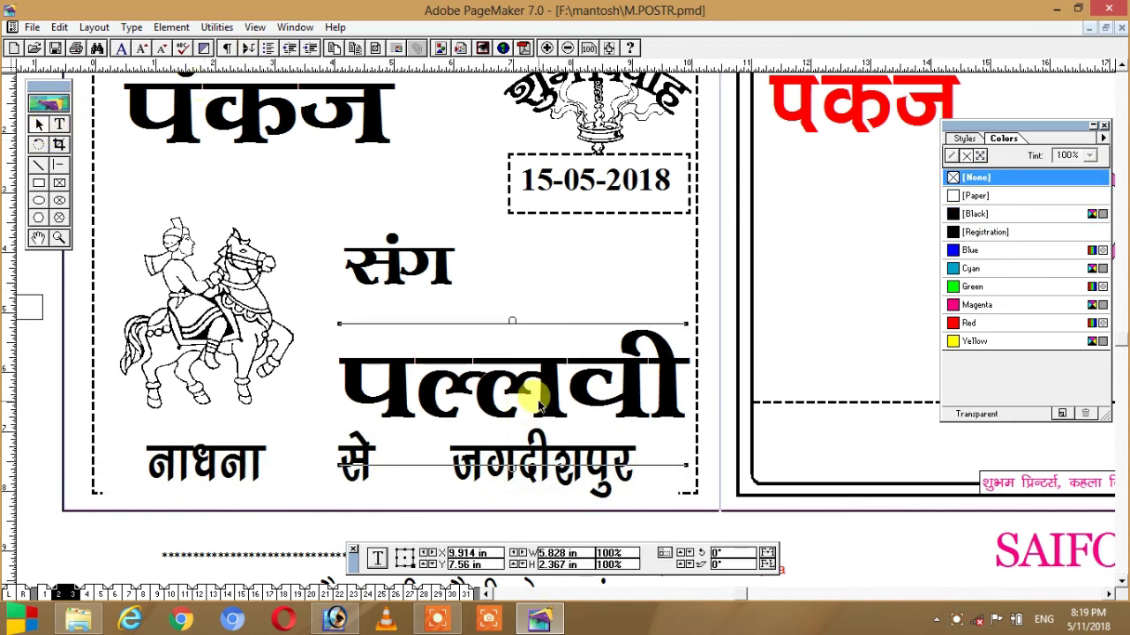
{"action": "key", "text": "Delete"}
{"action": "left_click_drag", "start_coordinate": [538, 399], "coordinate": [537, 400]}
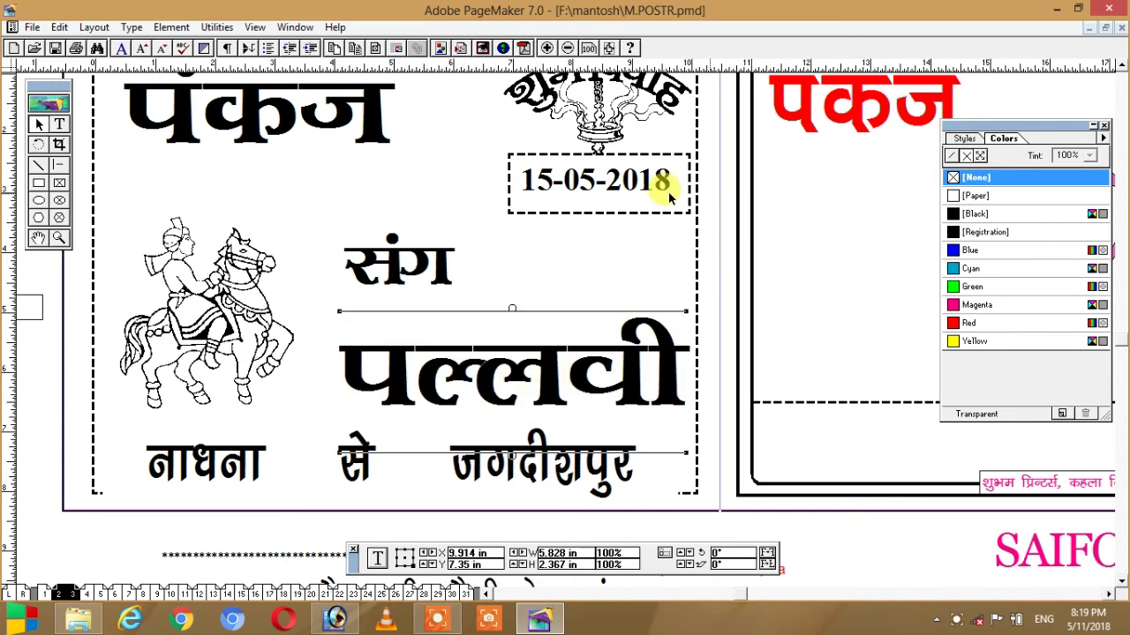
{"action": "left_click_drag", "start_coordinate": [597, 233], "coordinate": [657, 298]}
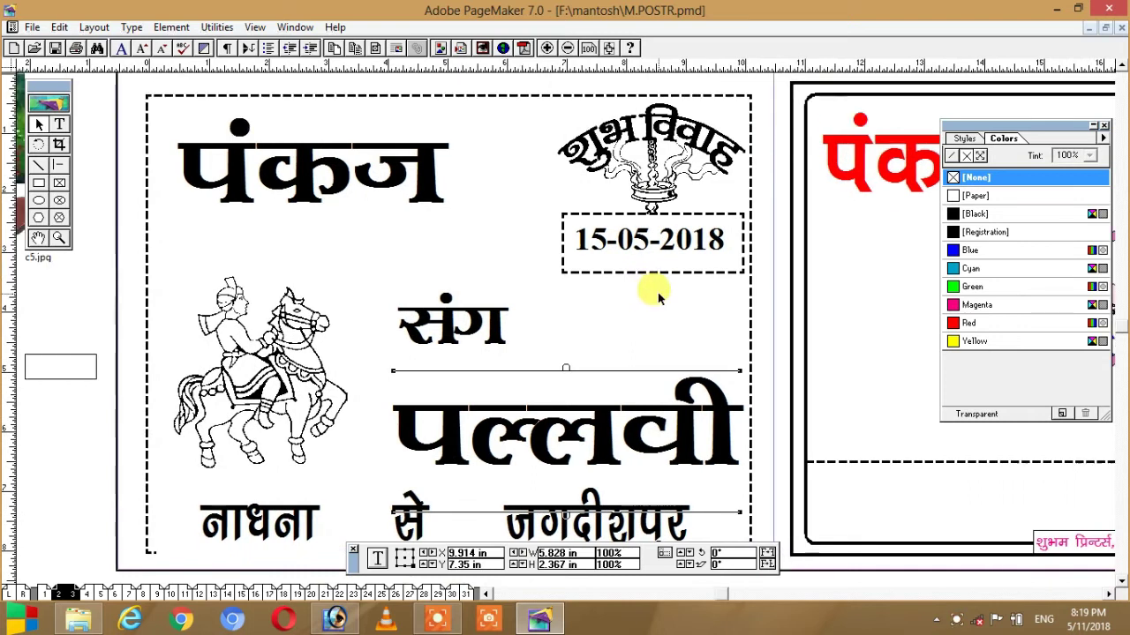
{"action": "left_click", "coordinate": [588, 48]}
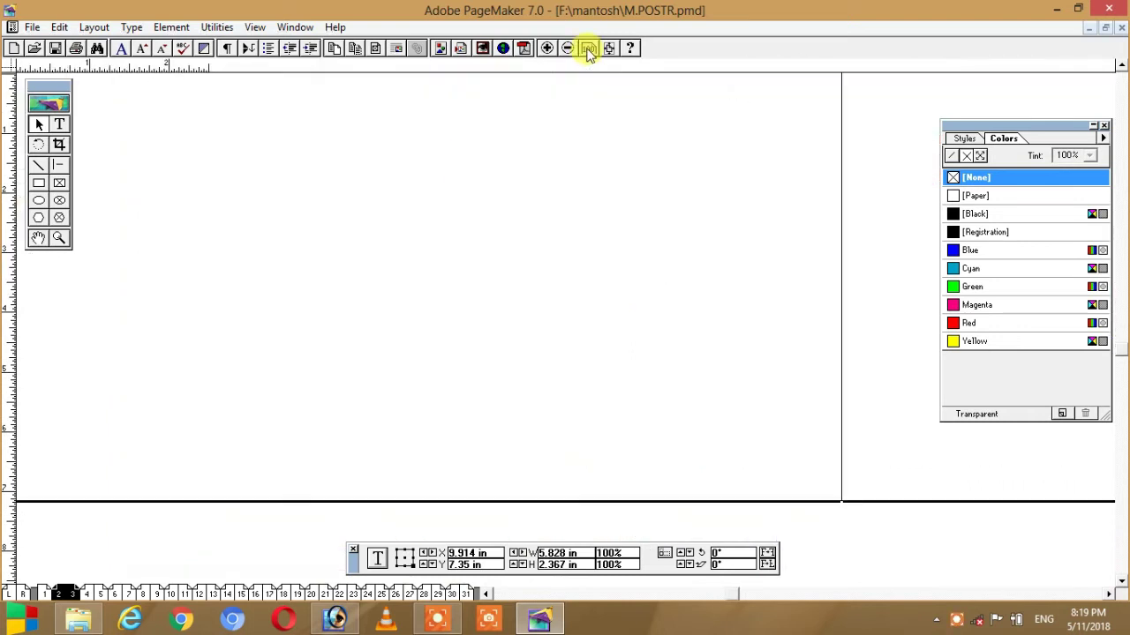
{"action": "left_click_drag", "start_coordinate": [397, 185], "coordinate": [585, 277]}
{"action": "mouse_move", "coordinate": [538, 215]}
{"action": "left_mouse_down"}
{"action": "mouse_move", "coordinate": [517, 327]}
{"action": "mouse_move", "coordinate": [547, 369]}
{"action": "left_mouse_up"}
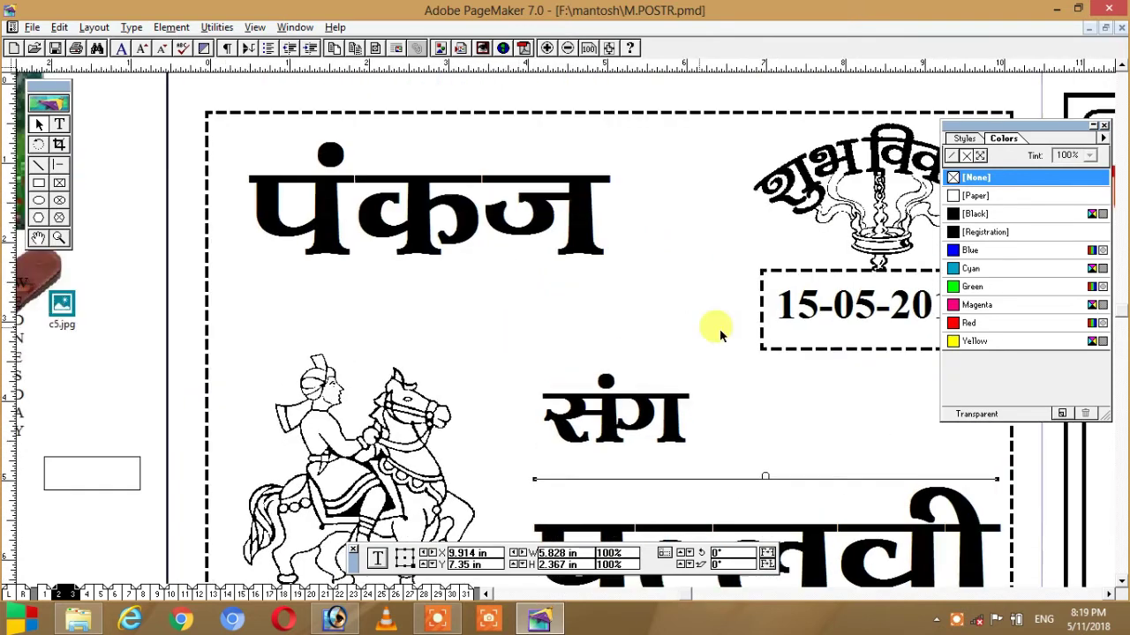
{"action": "left_click_drag", "start_coordinate": [719, 328], "coordinate": [566, 326]}
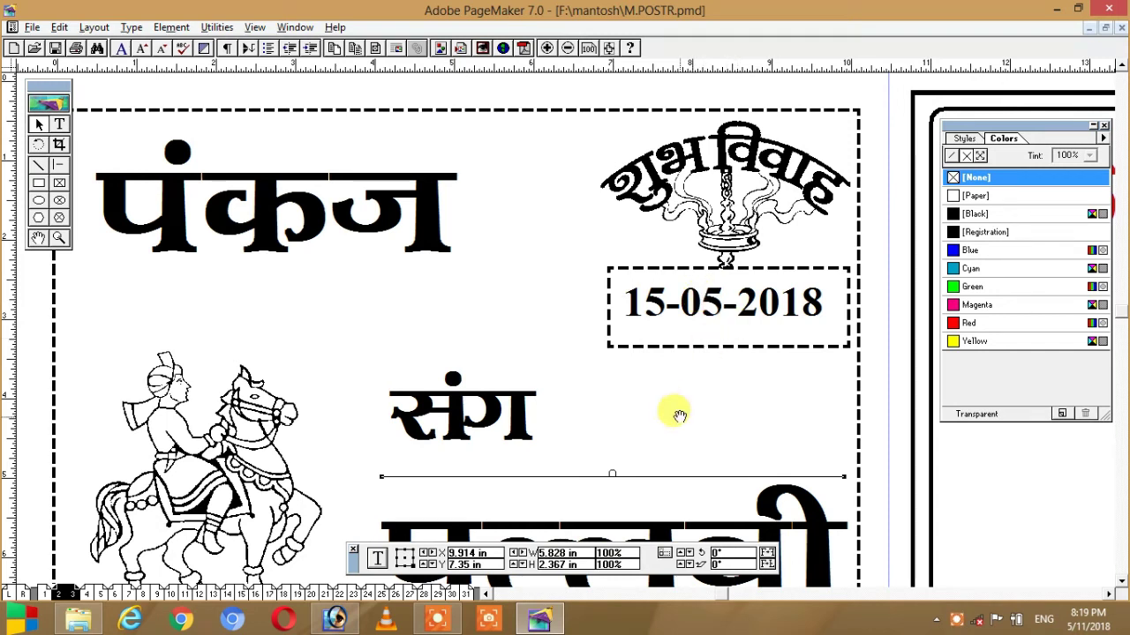
{"action": "left_click_drag", "start_coordinate": [676, 411], "coordinate": [687, 305]}
{"action": "left_click_drag", "start_coordinate": [686, 450], "coordinate": [719, 327]}
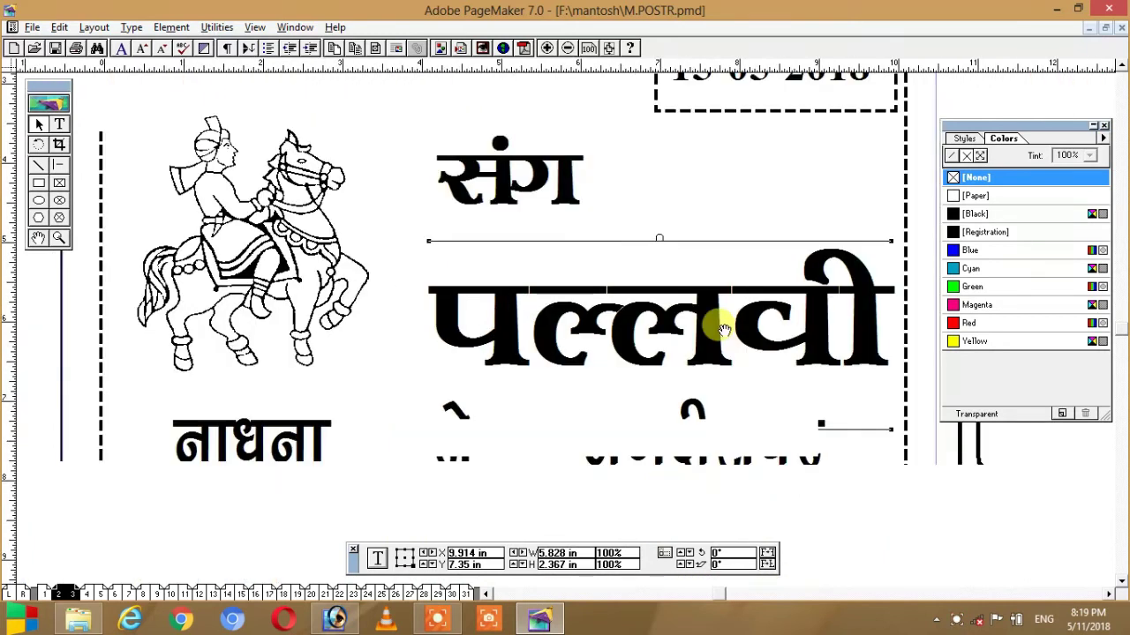
{"action": "left_click", "coordinate": [762, 170]}
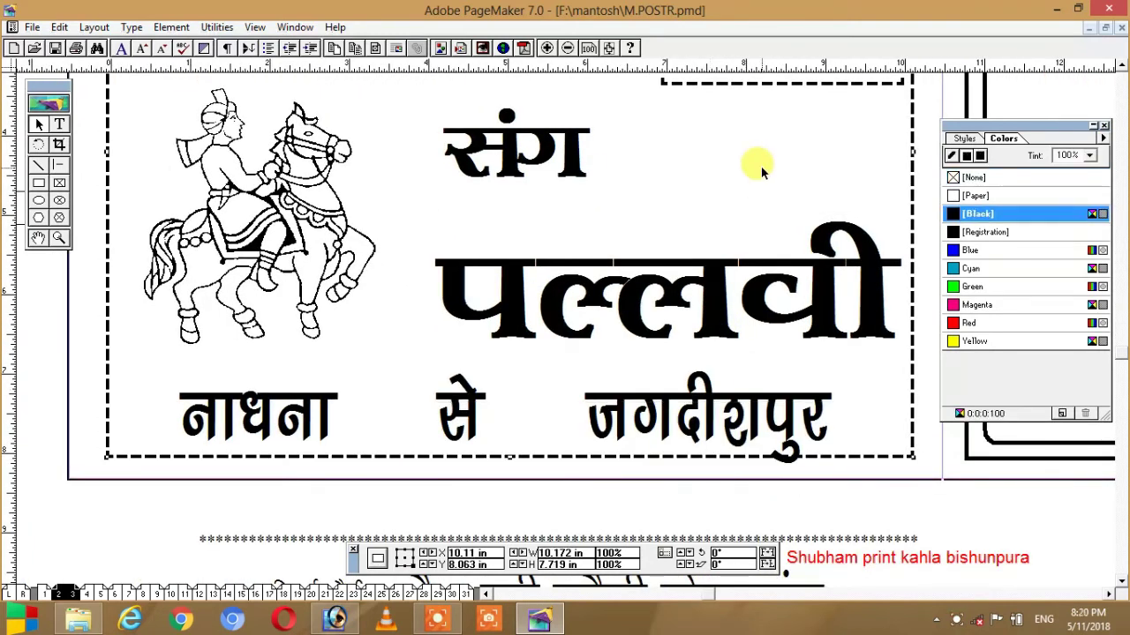
{"action": "left_click_drag", "start_coordinate": [652, 165], "coordinate": [708, 377]}
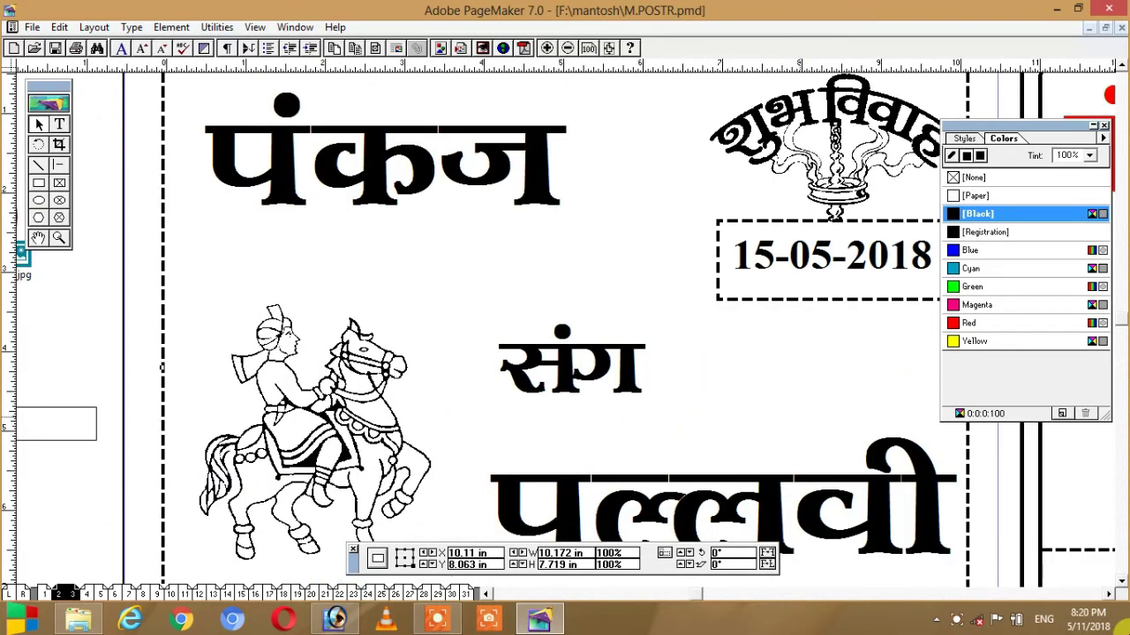
Colour the groom name पंकज blue and the word संग cyan.
{"action": "left_click", "coordinate": [59, 124]}
{"action": "left_click", "coordinate": [480, 205]}
{"action": "key", "text": "ctrl+a"}
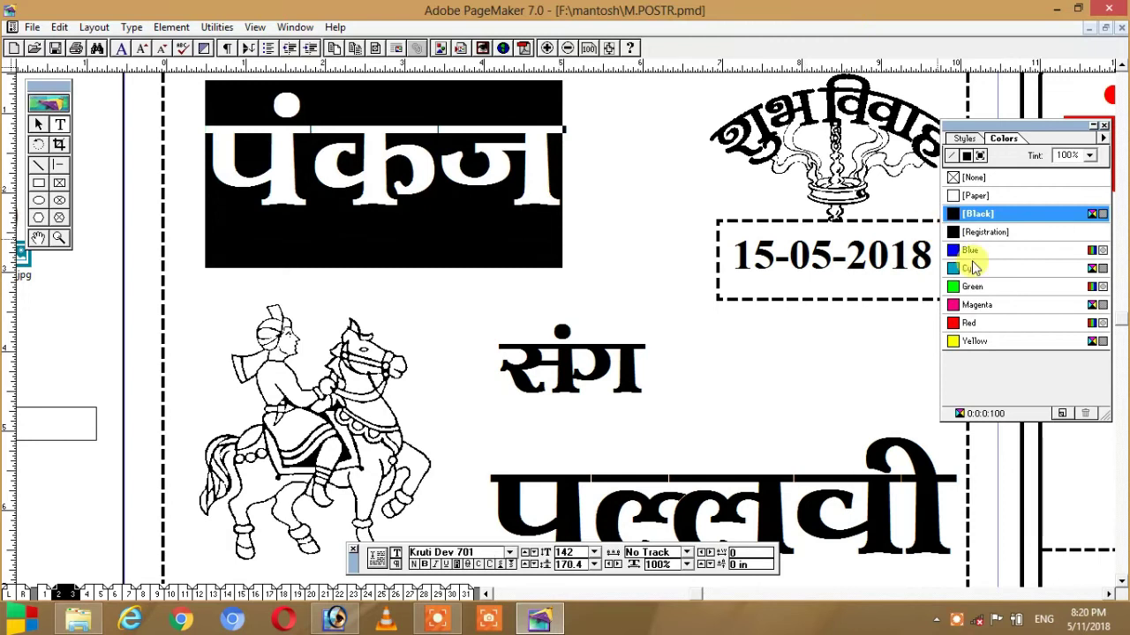
{"action": "left_click", "coordinate": [970, 252]}
{"action": "left_click_drag", "start_coordinate": [643, 353], "coordinate": [481, 370]}
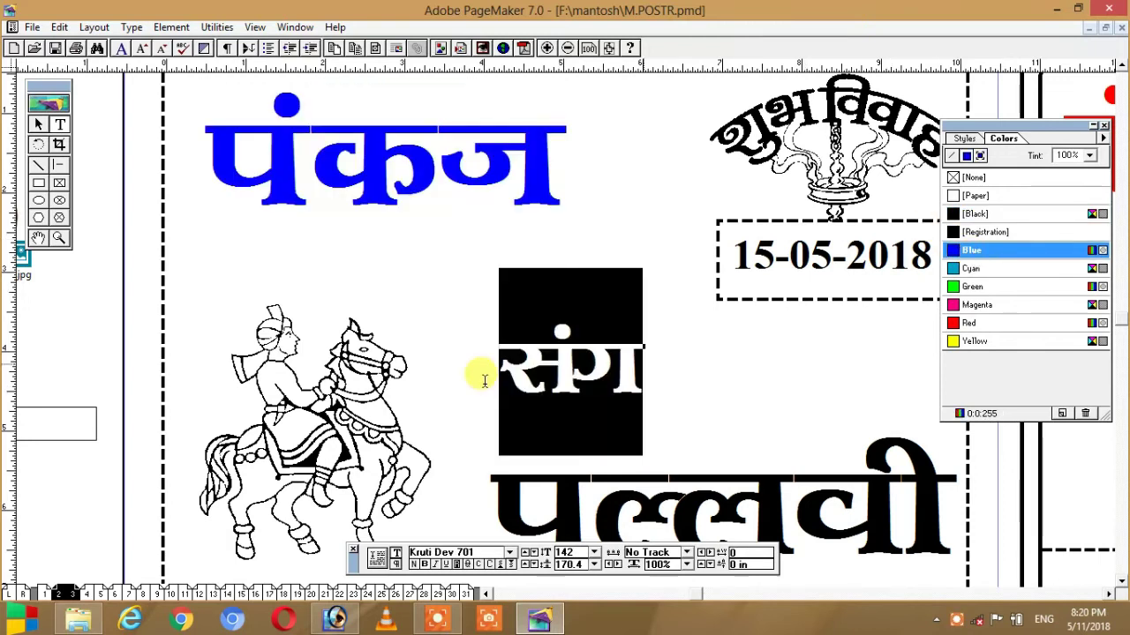
{"action": "left_click", "coordinate": [975, 269]}
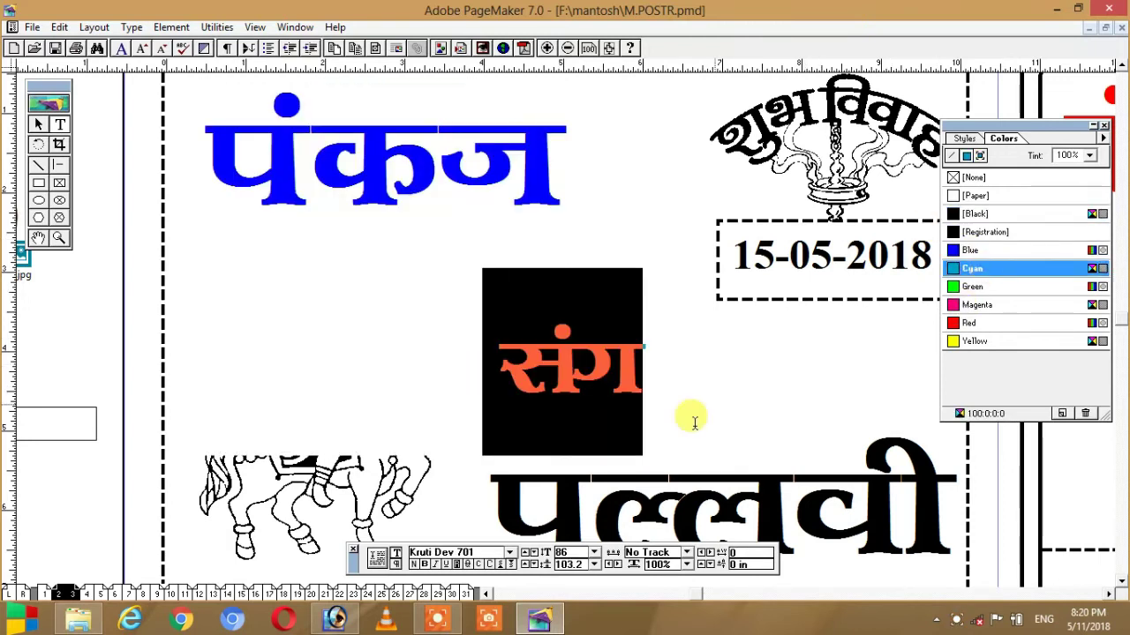
Colour the bride name पल्लवी green and zoom out to see the whole poster.
{"action": "scroll", "coordinate": [651, 373], "scroll_direction": "right", "scroll_amount": 5}
{"action": "scroll", "coordinate": [502, 226], "scroll_direction": "down", "scroll_amount": 5}
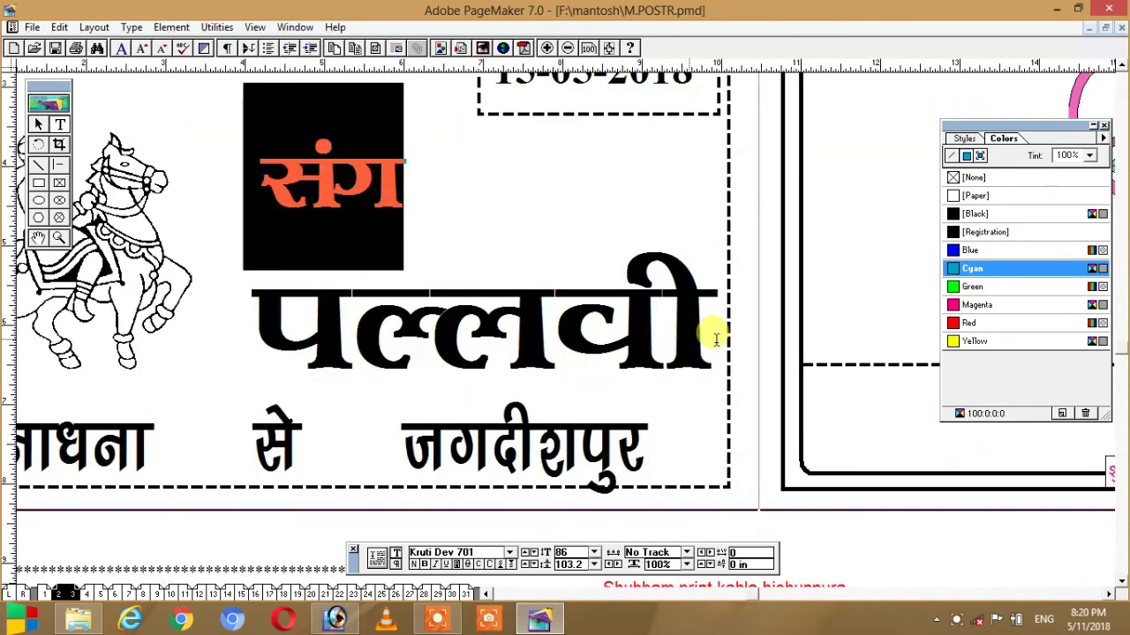
{"action": "left_click_drag", "start_coordinate": [717, 333], "coordinate": [227, 327]}
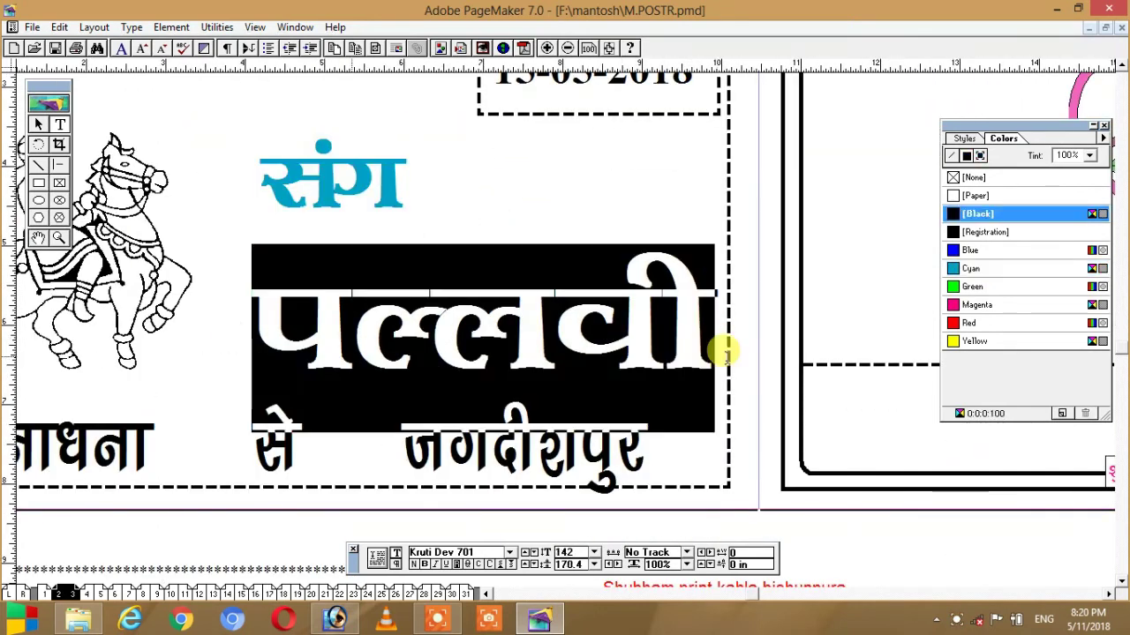
{"action": "left_click", "coordinate": [995, 287]}
{"action": "left_click", "coordinate": [570, 209]}
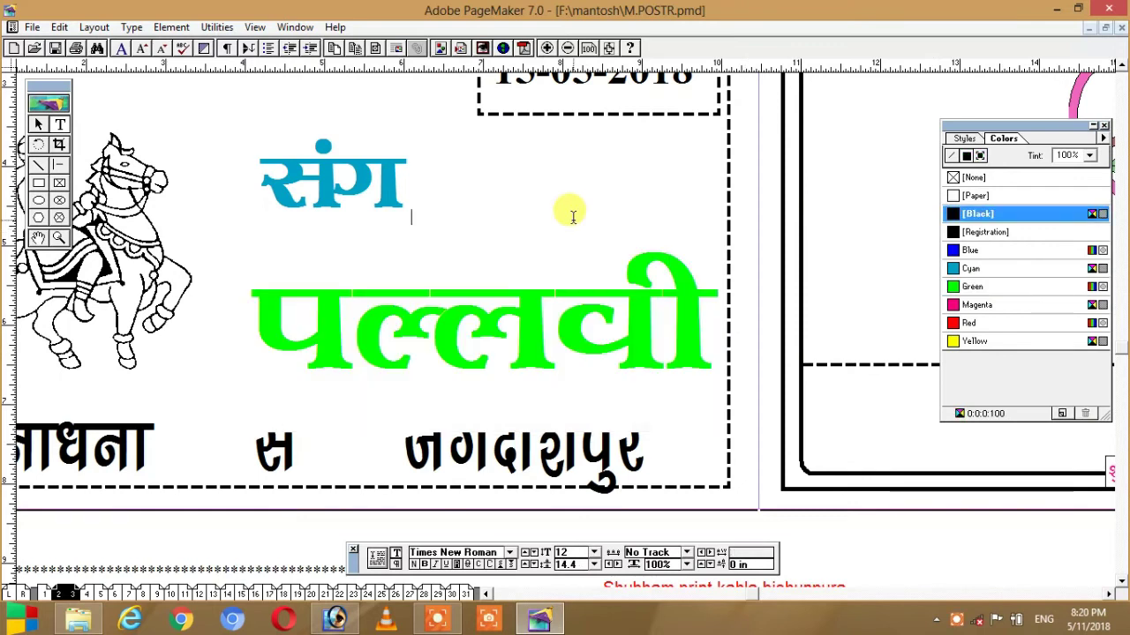
{"action": "key", "text": "ctrl+minus"}
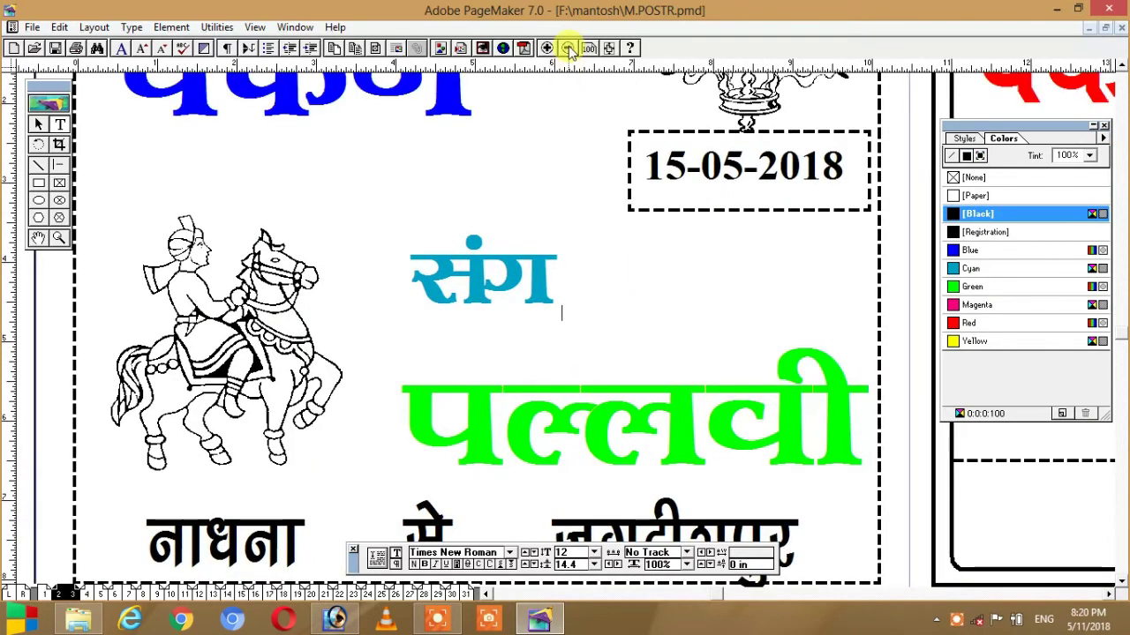
{"action": "left_click", "coordinate": [568, 47]}
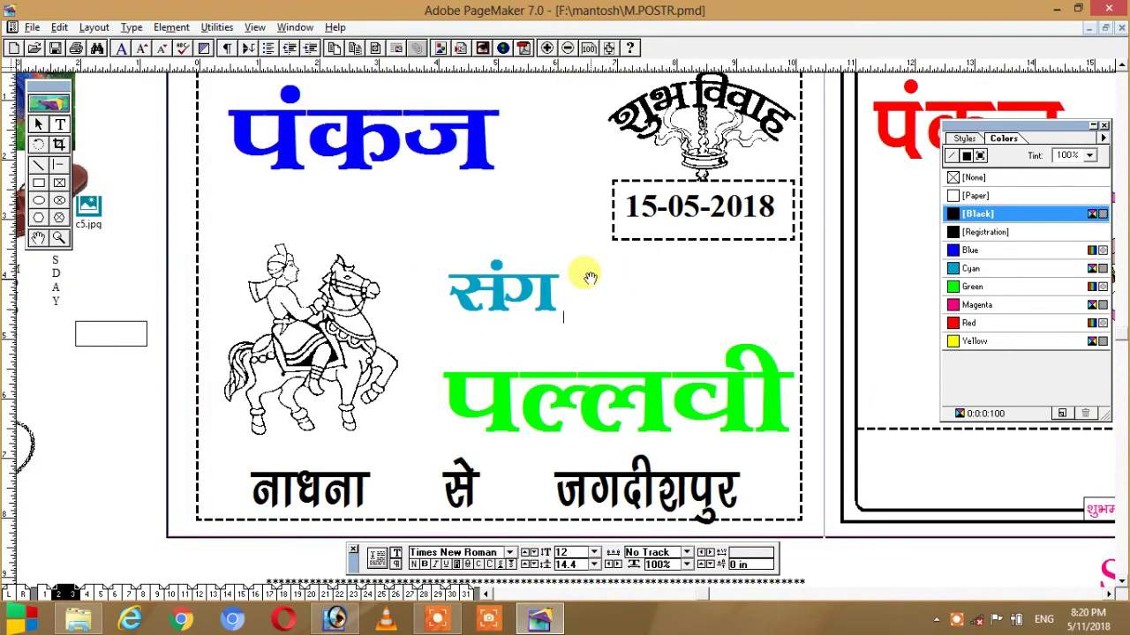
{"action": "left_click_drag", "start_coordinate": [588, 280], "coordinate": [600, 325]}
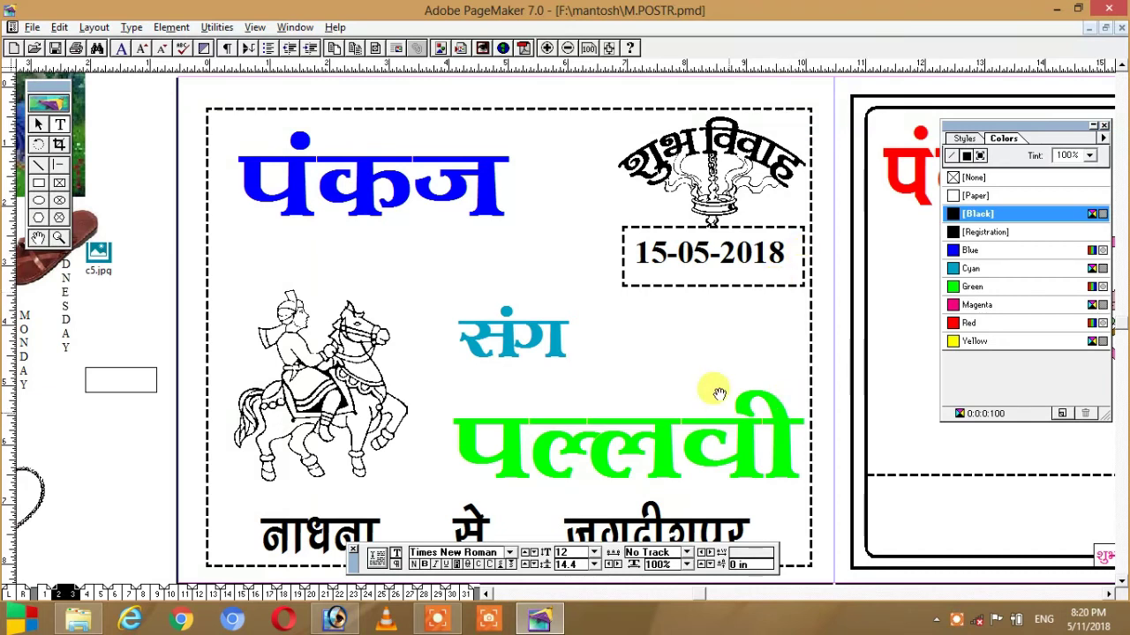
Colour the place line नाधना से जगदीशपुर blue.
{"action": "scroll", "coordinate": [713, 388], "scroll_direction": "down", "scroll_amount": 3}
{"action": "left_click_drag", "start_coordinate": [713, 407], "coordinate": [164, 409]}
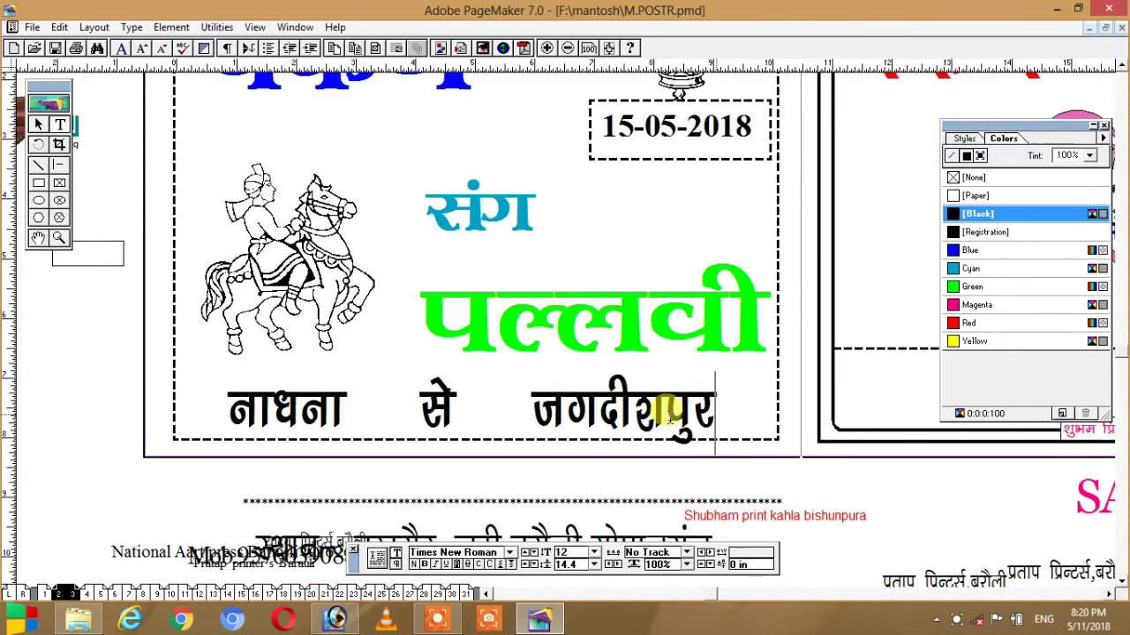
{"action": "left_click", "coordinate": [986, 251]}
{"action": "left_click", "coordinate": [629, 244]}
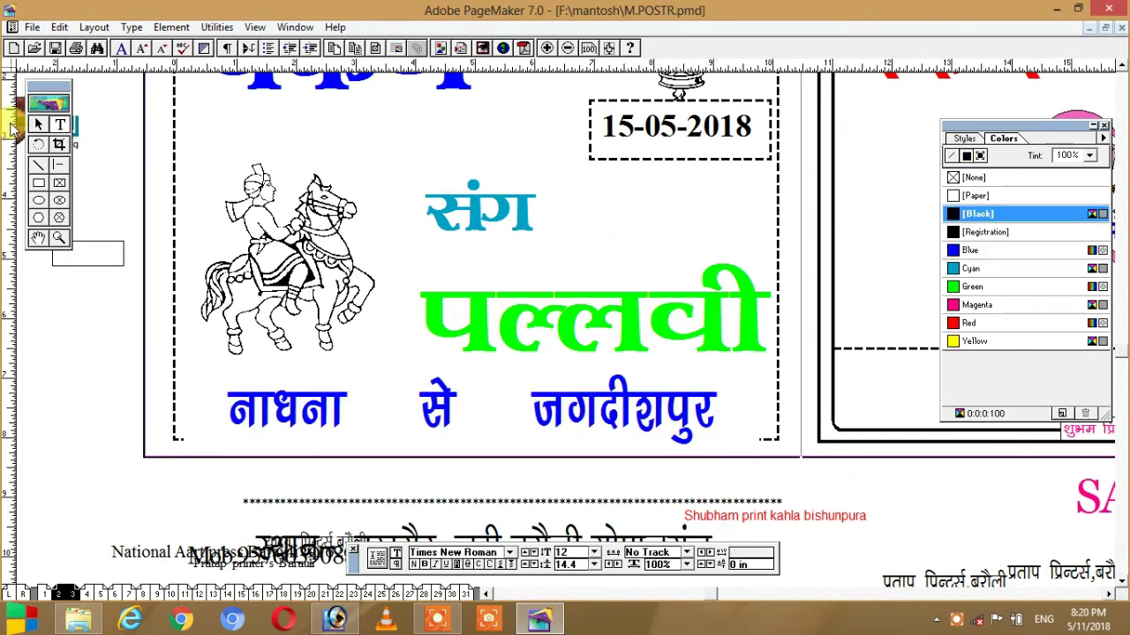
Nudge the place line block up two steps.
{"action": "left_click", "coordinate": [38, 124]}
{"action": "left_click", "coordinate": [555, 411]}
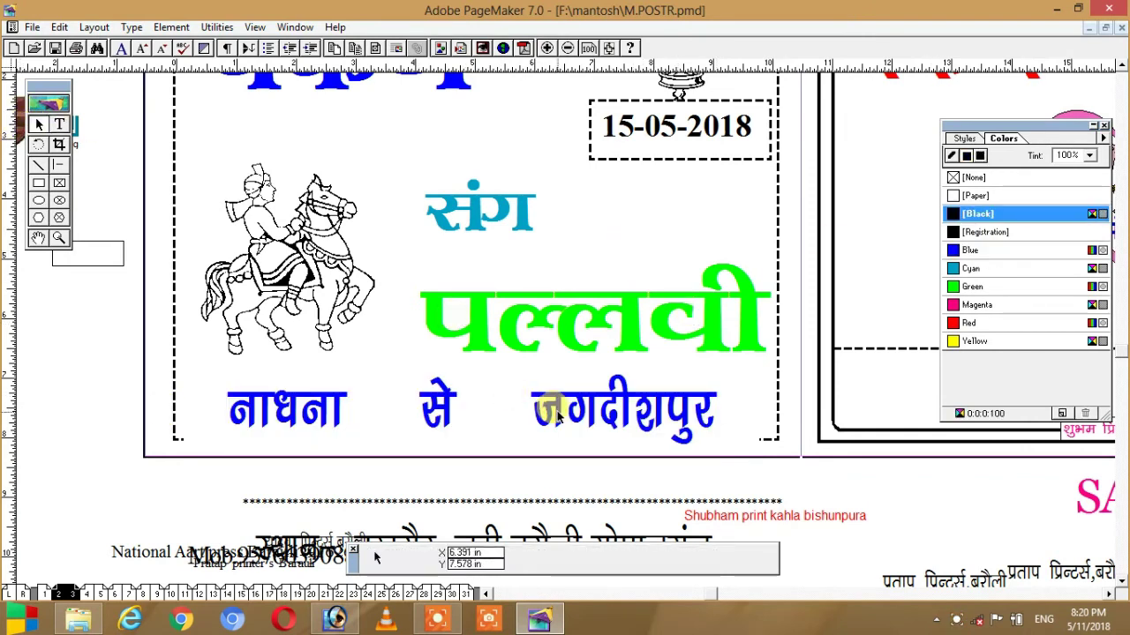
{"action": "key", "text": "Up"}
{"action": "key", "text": "Up"}
{"action": "key", "text": "Up"}
{"action": "key", "text": "Up"}
{"action": "key", "text": "Up"}
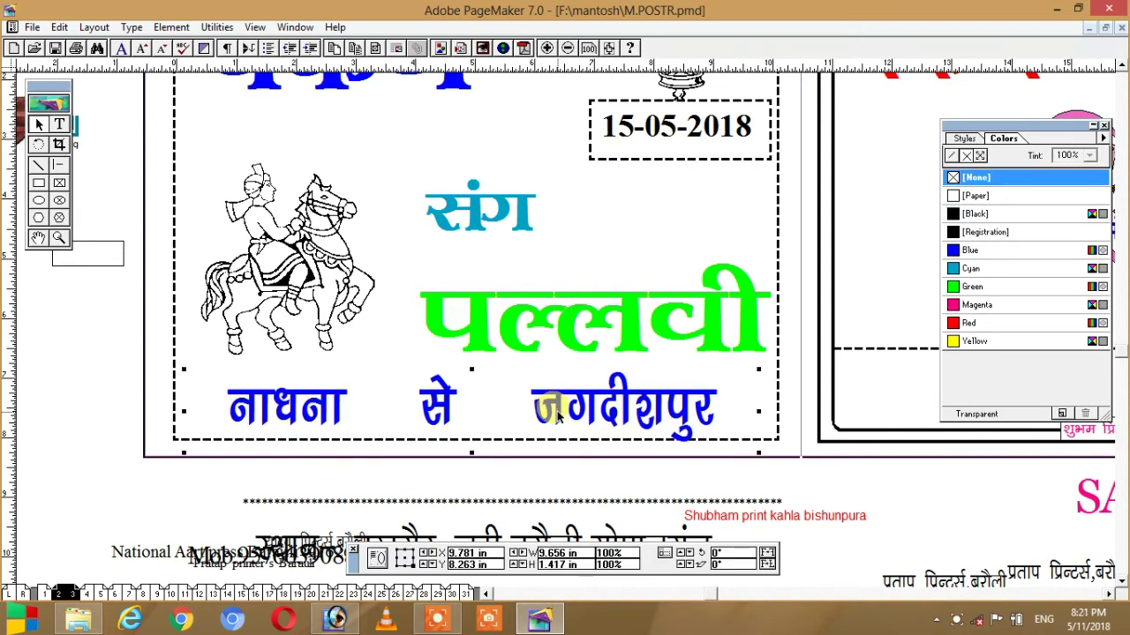
{"action": "key", "text": "Up"}
{"action": "key", "text": "Up"}
{"action": "key", "text": "Up"}
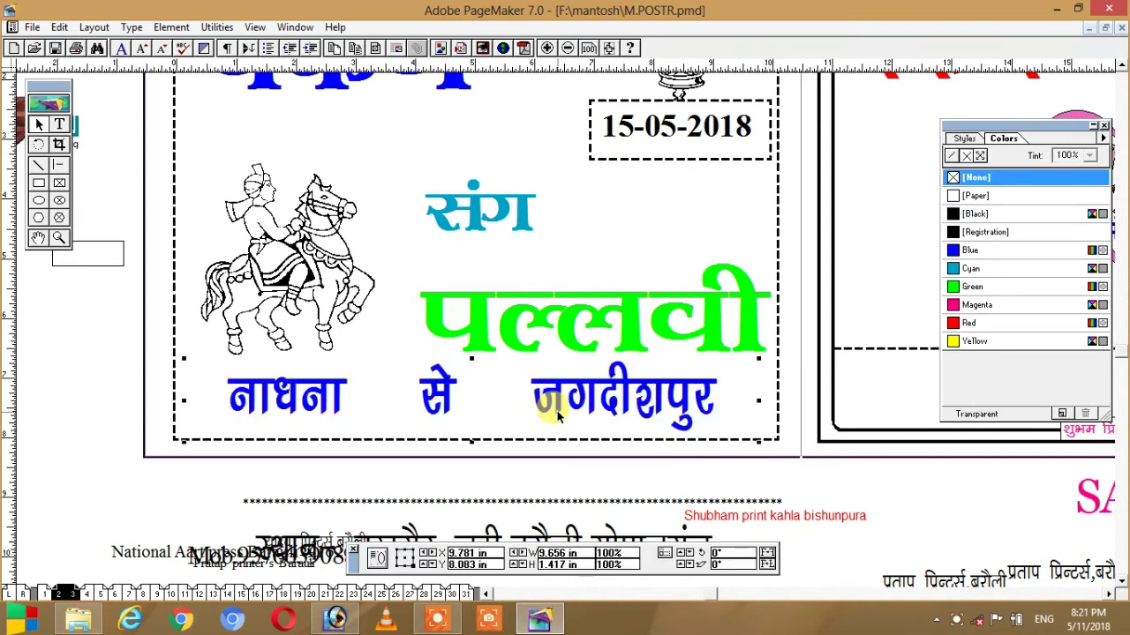
{"action": "left_click", "coordinate": [668, 221]}
{"action": "left_click_drag", "start_coordinate": [607, 204], "coordinate": [653, 293]}
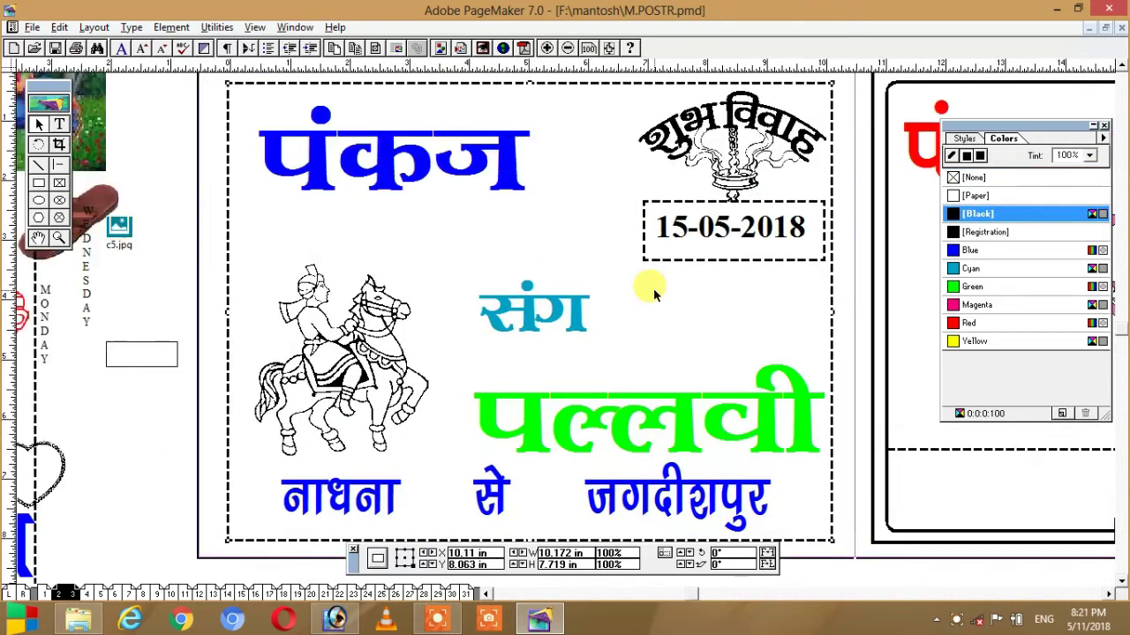
Nudge the पंकज block slightly up, then switch from PageMaker to the Photoshop poster.
{"action": "left_click", "coordinate": [437, 167]}
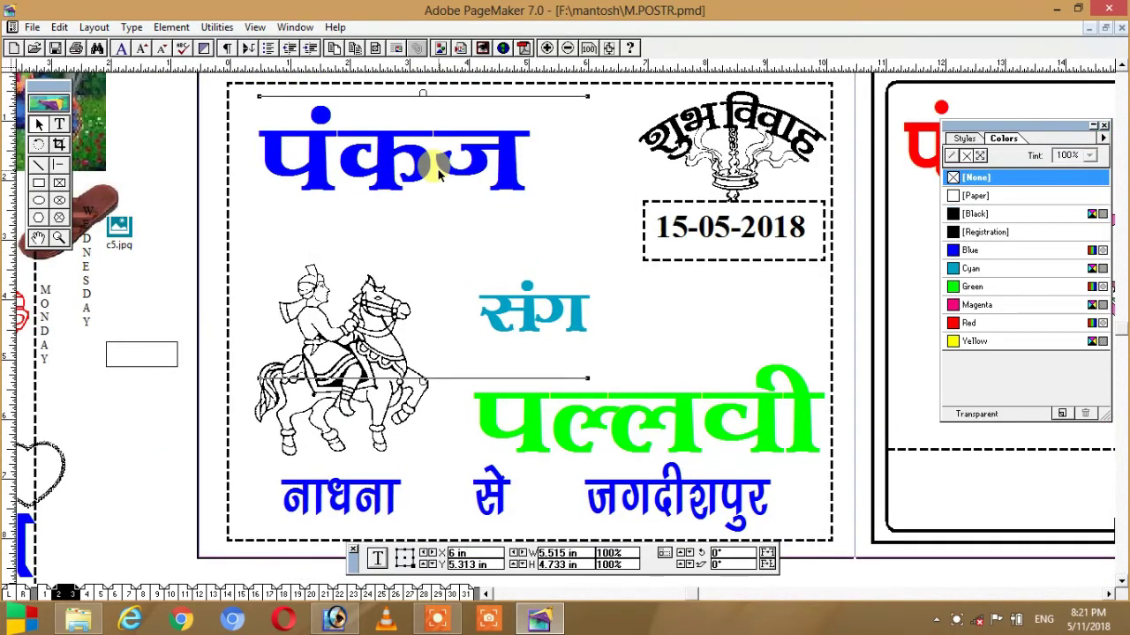
{"action": "left_click_drag", "start_coordinate": [438, 168], "coordinate": [437, 165]}
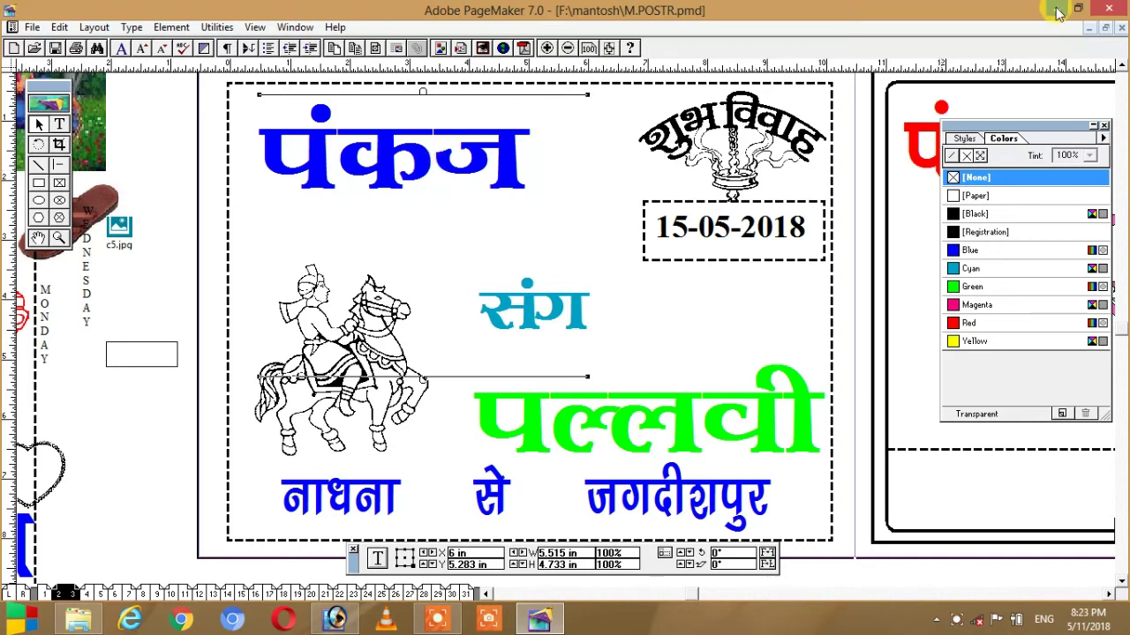
{"action": "left_click", "coordinate": [1058, 11]}
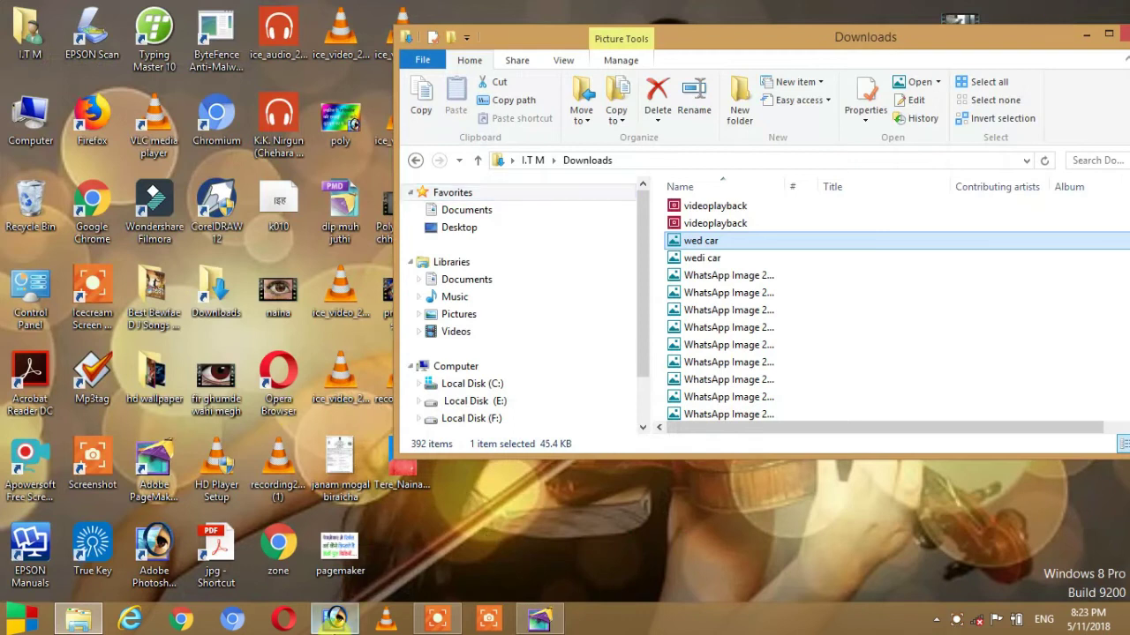
{"action": "left_click", "coordinate": [353, 623]}
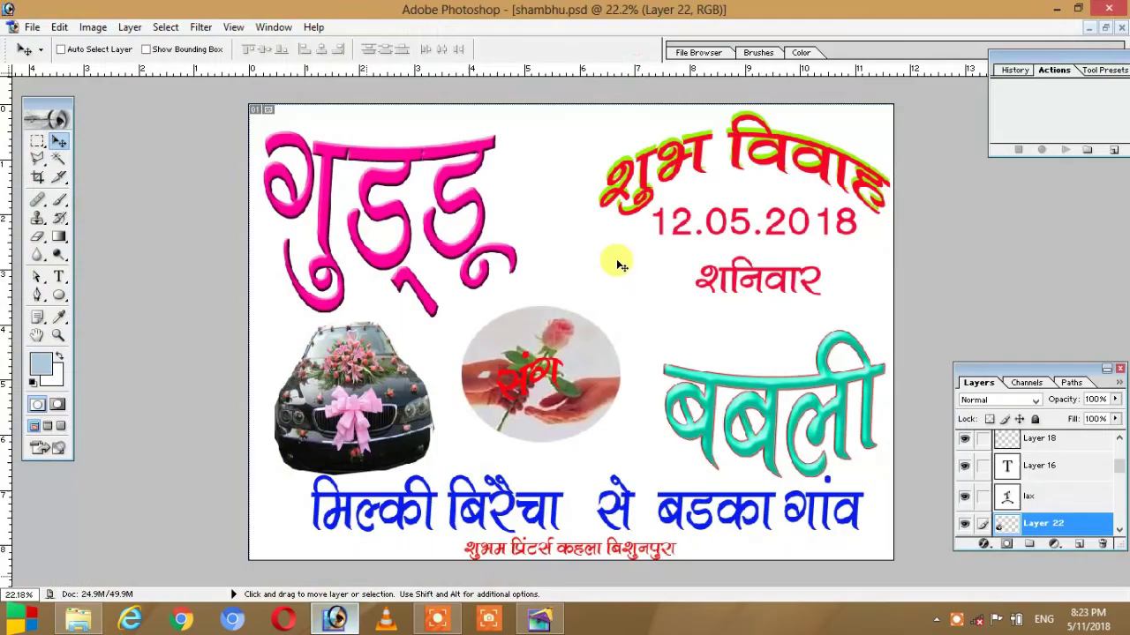
Duplicate the layer and select the pink गुड्डू groom name for retyping.
{"action": "key", "text": "ctrl+z"}
{"action": "key", "text": "ctrl+z"}
{"action": "key", "text": "ctrl+z"}
{"action": "key", "text": "ctrl+z"}
{"action": "key", "text": "ctrl+z"}
{"action": "key", "text": "ctrl+z"}
{"action": "key", "text": "ctrl+j"}
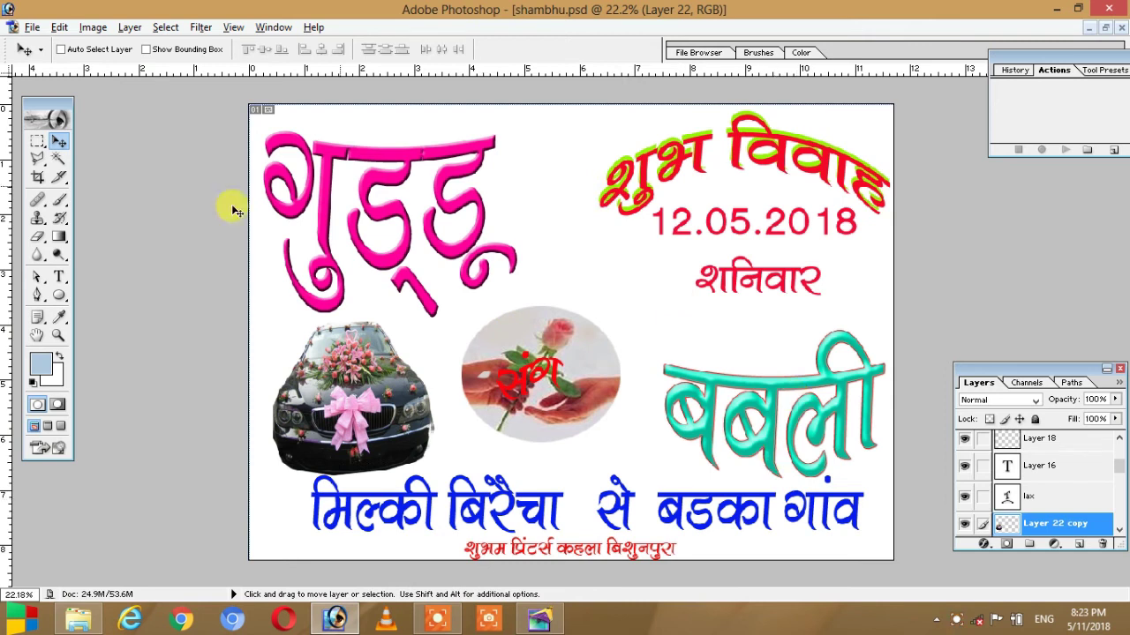
{"action": "left_click", "coordinate": [58, 277]}
{"action": "left_click", "coordinate": [505, 228]}
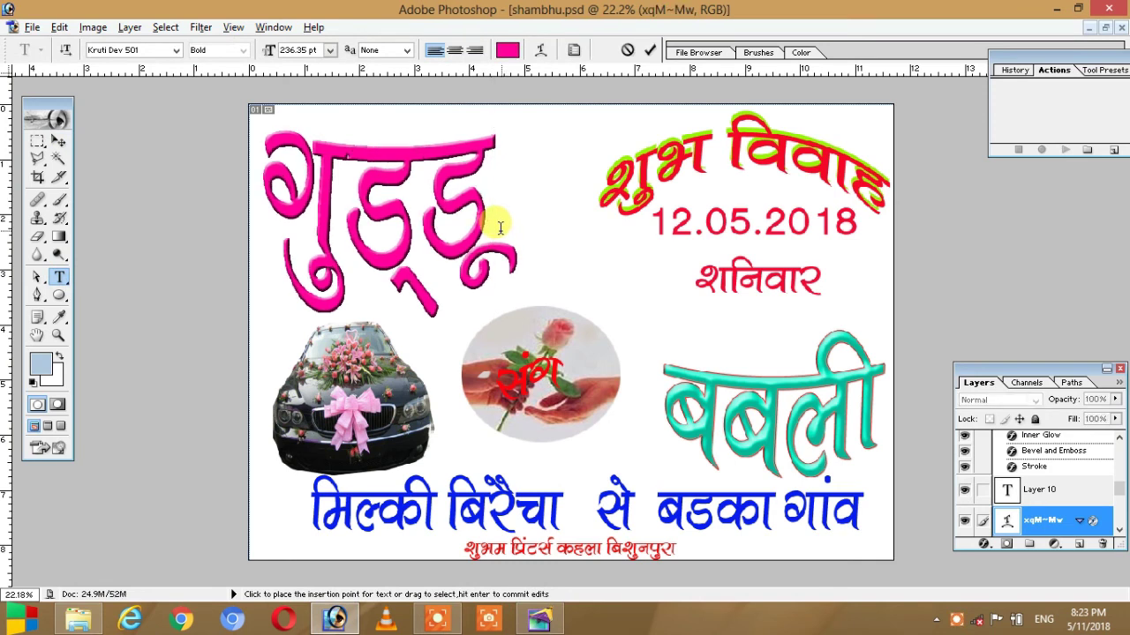
{"action": "left_click_drag", "start_coordinate": [499, 228], "coordinate": [279, 223]}
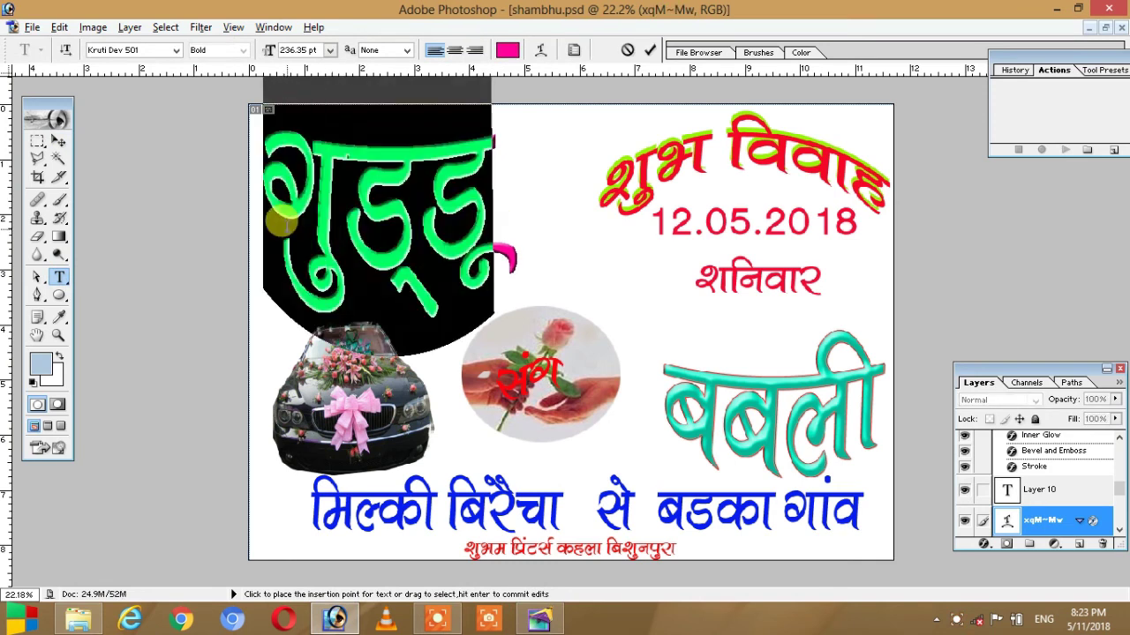
{"action": "left_click", "coordinate": [285, 225]}
Retype the pink groom name as पंकज (Kruti Dev 'iadt') and commit the edit.
{"action": "type", "text": "iad"}
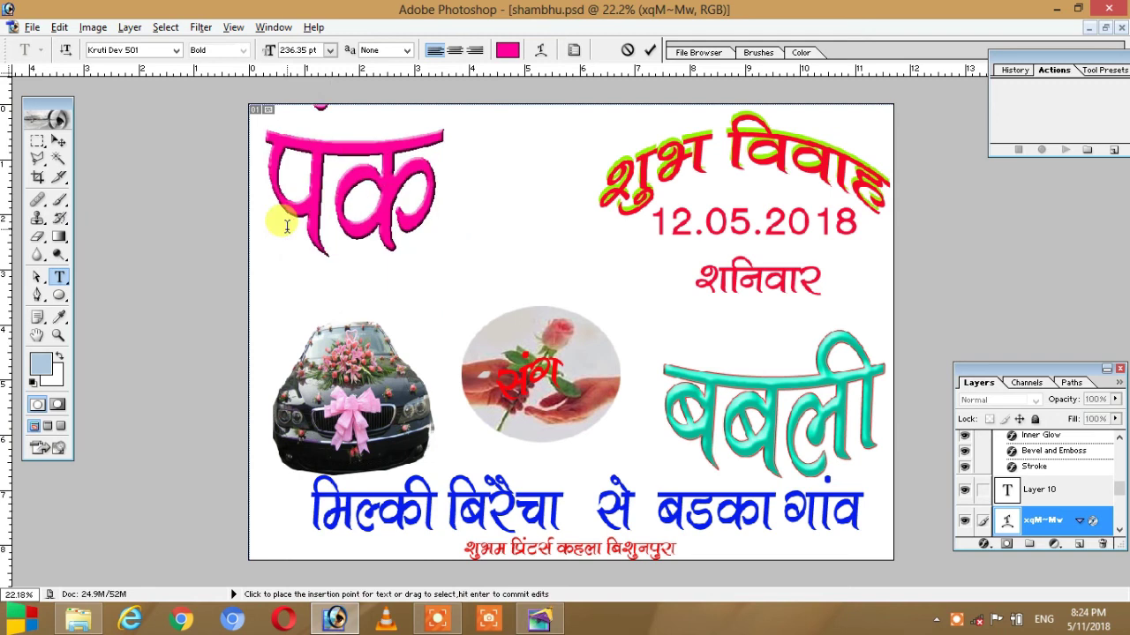
{"action": "type", "text": "t"}
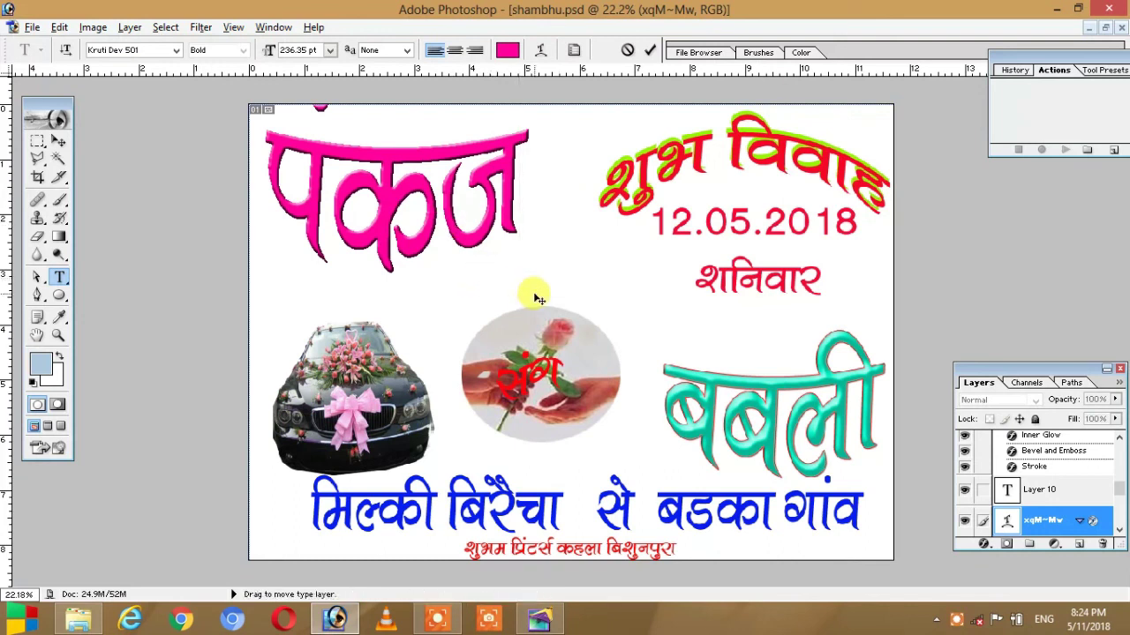
{"action": "left_click_drag", "start_coordinate": [537, 298], "coordinate": [537, 316]}
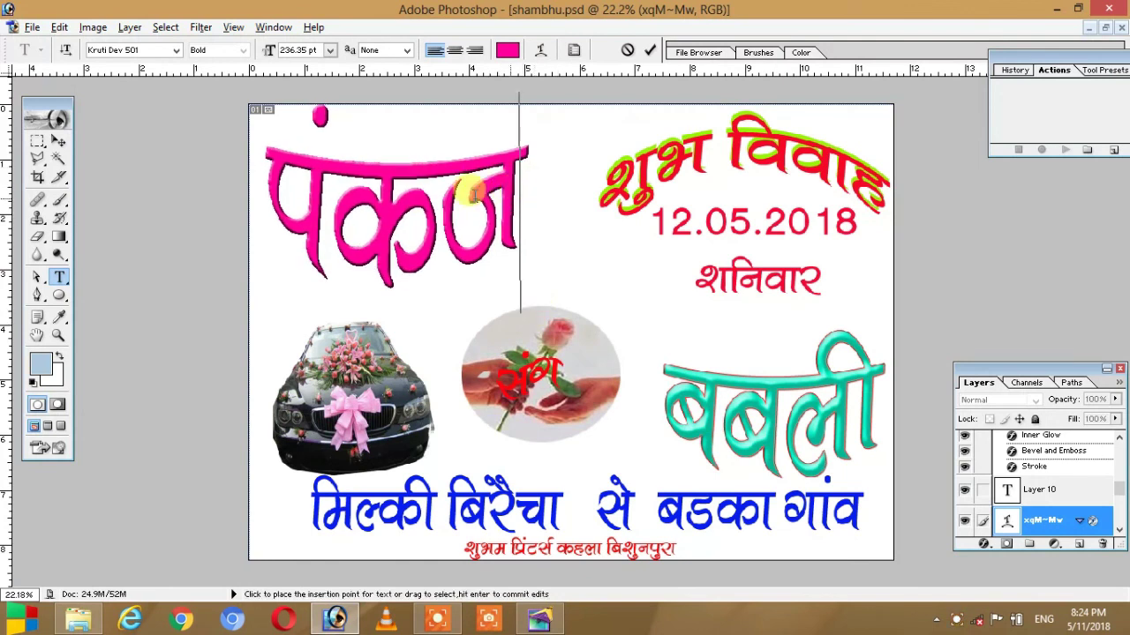
{"action": "key", "text": "ctrl+a"}
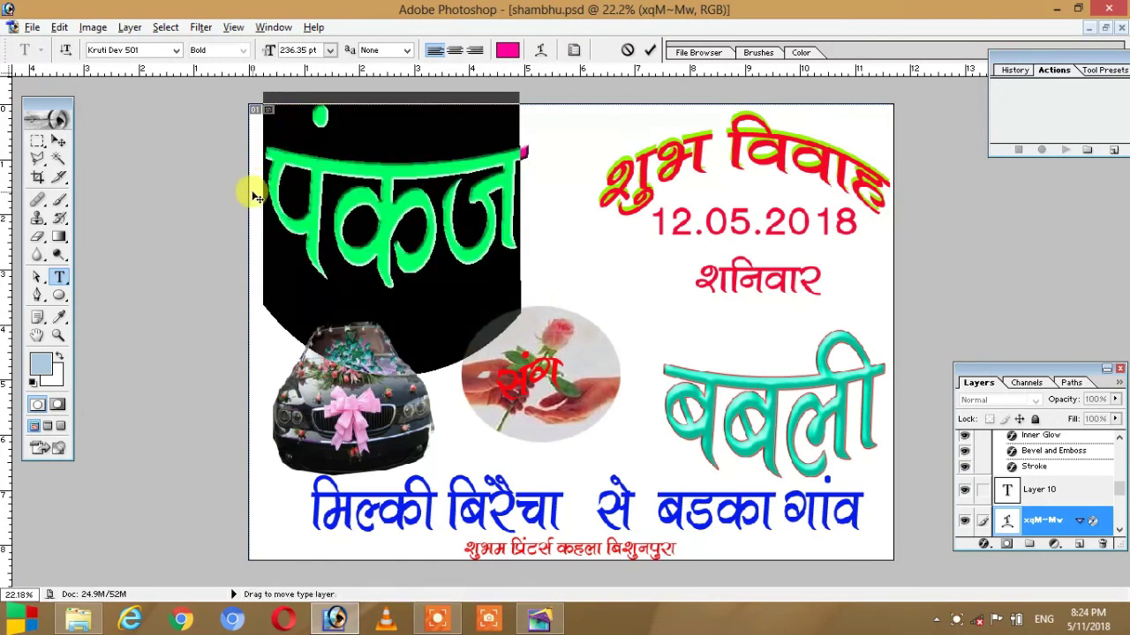
{"action": "type", "text": "iadt"}
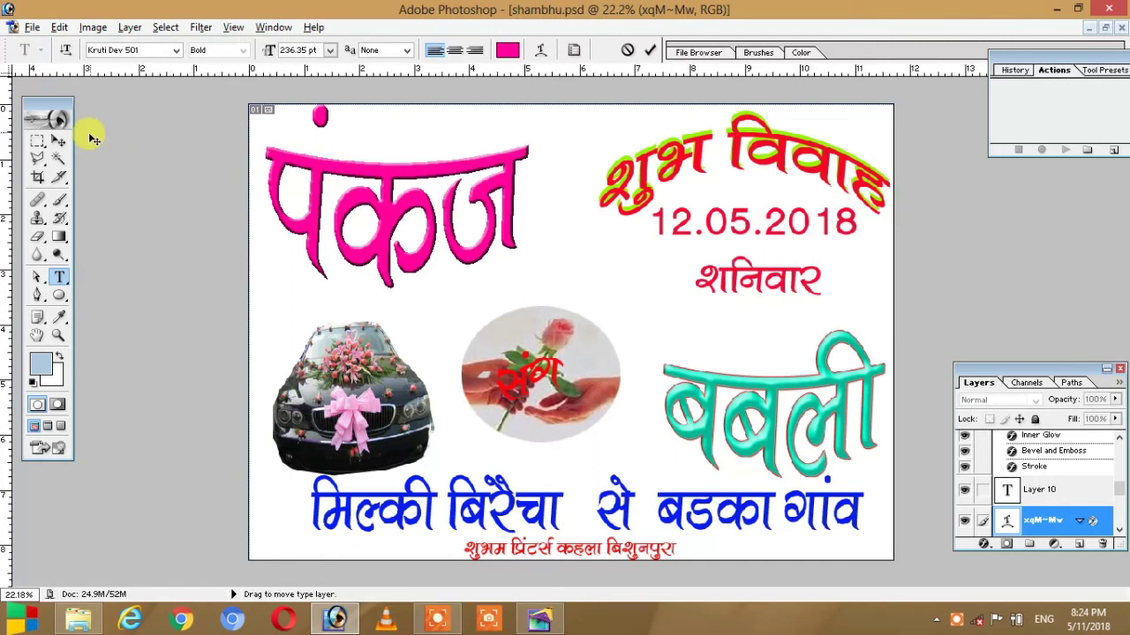
{"action": "left_click", "coordinate": [58, 141]}
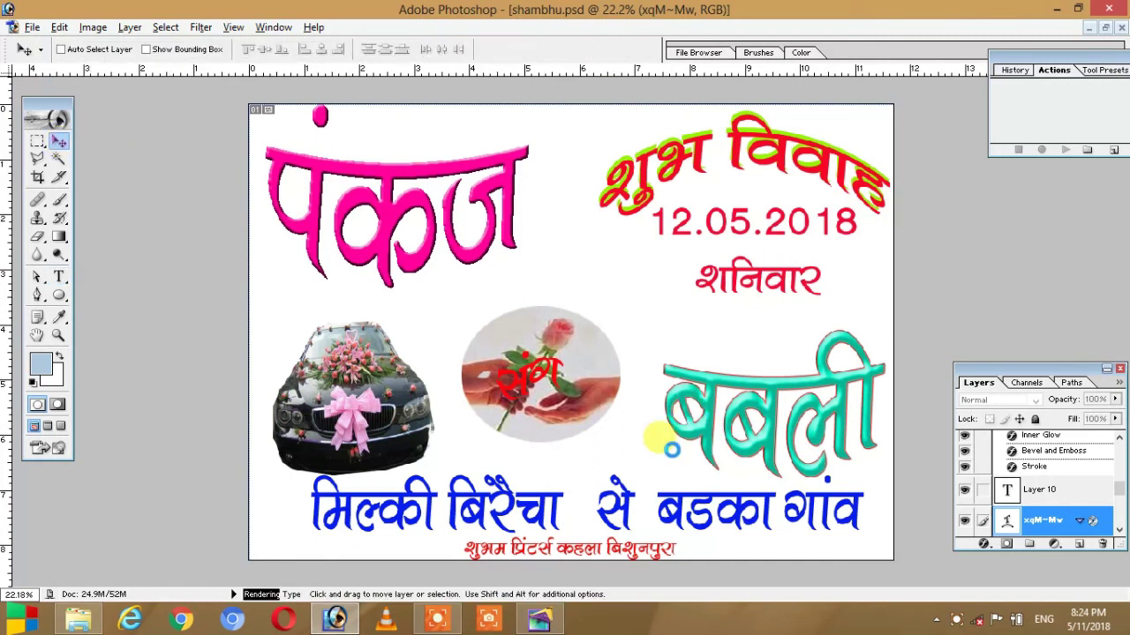